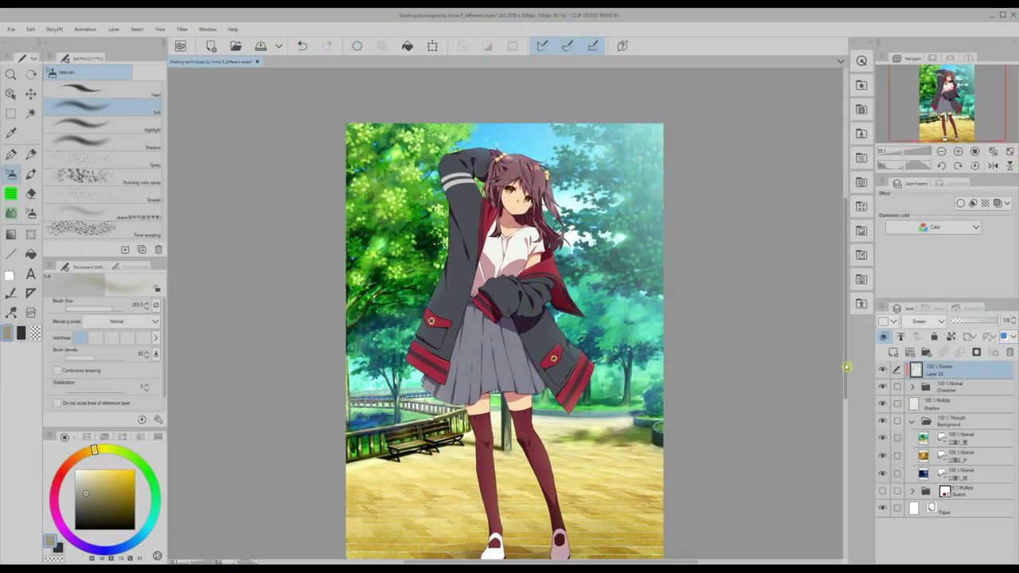
Merge all visible layers into a new layer on top of the layer stack
{"action": "left_click_drag", "start_coordinate": [846, 367], "coordinate": [846, 372]}
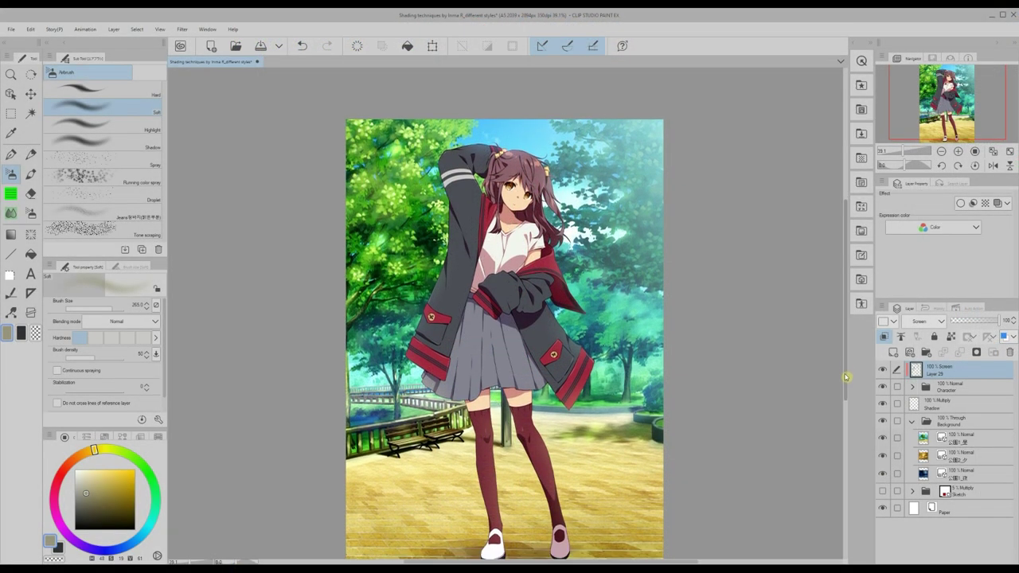
{"action": "right_click", "coordinate": [931, 372]}
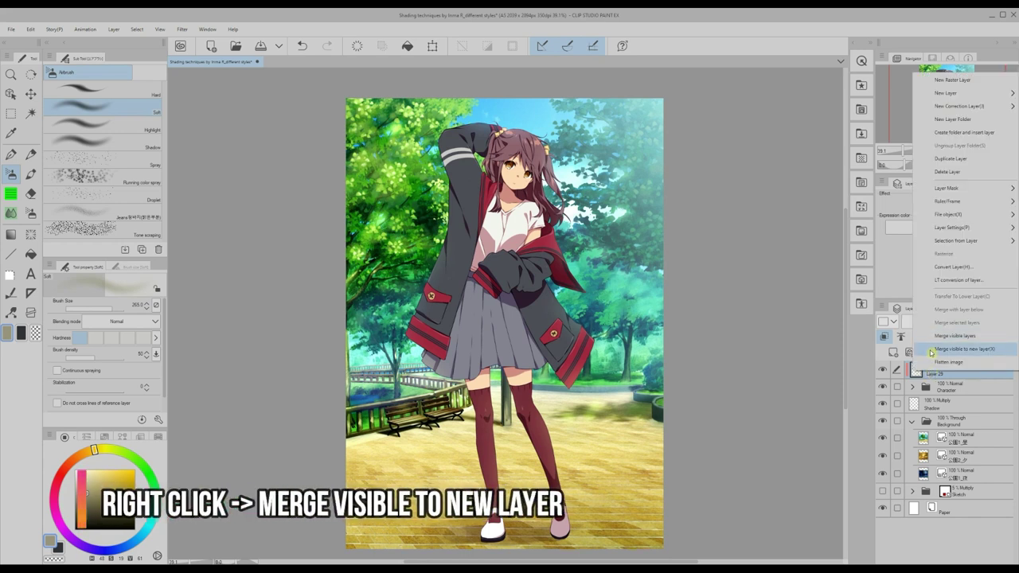
{"action": "left_click", "coordinate": [931, 350]}
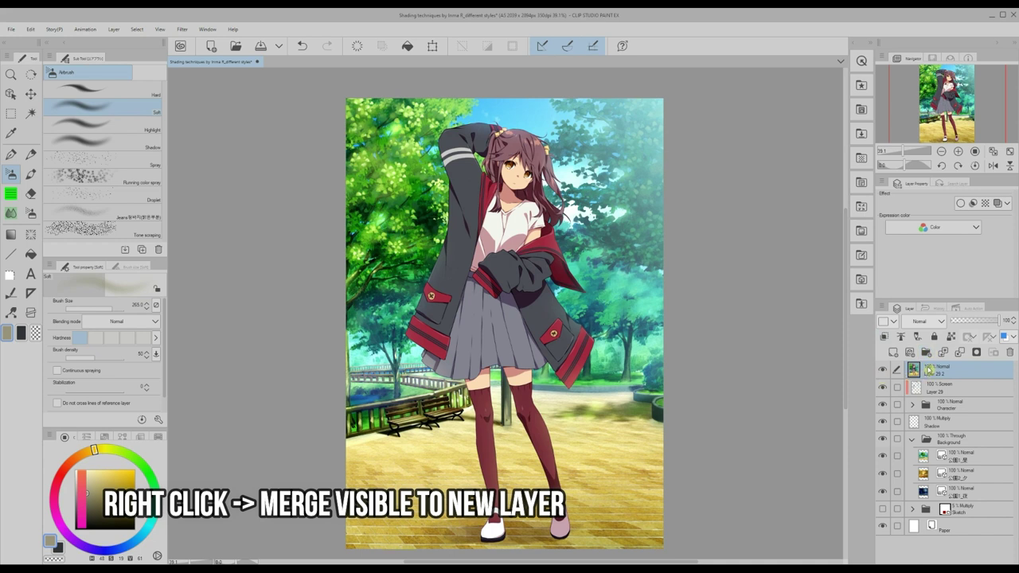
Darken the merged layer with Level Correction, raising the RGB shadow input to about 70% of the histogram range
{"action": "left_click", "coordinate": [29, 29]}
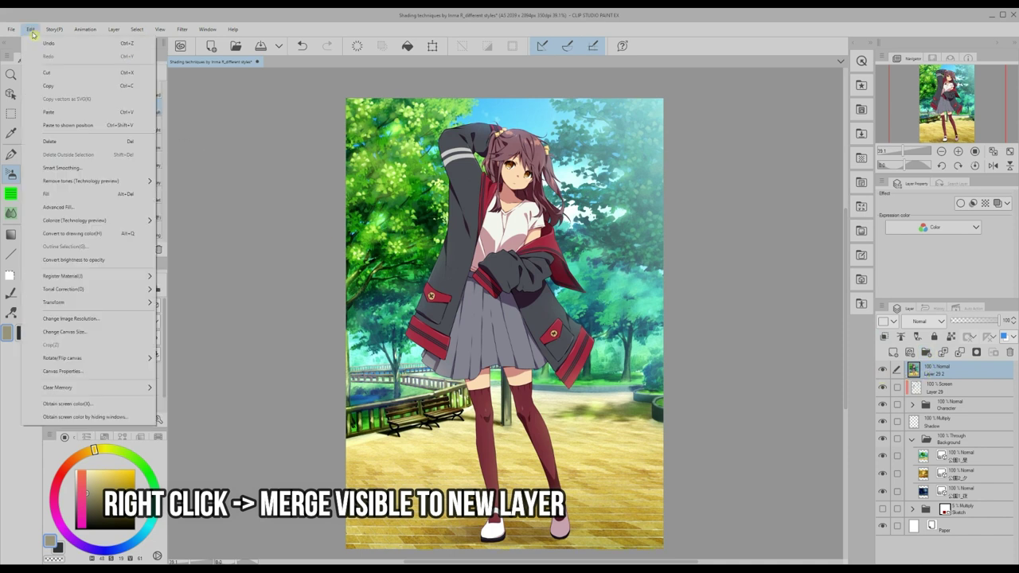
{"action": "mouse_move", "coordinate": [58, 289]}
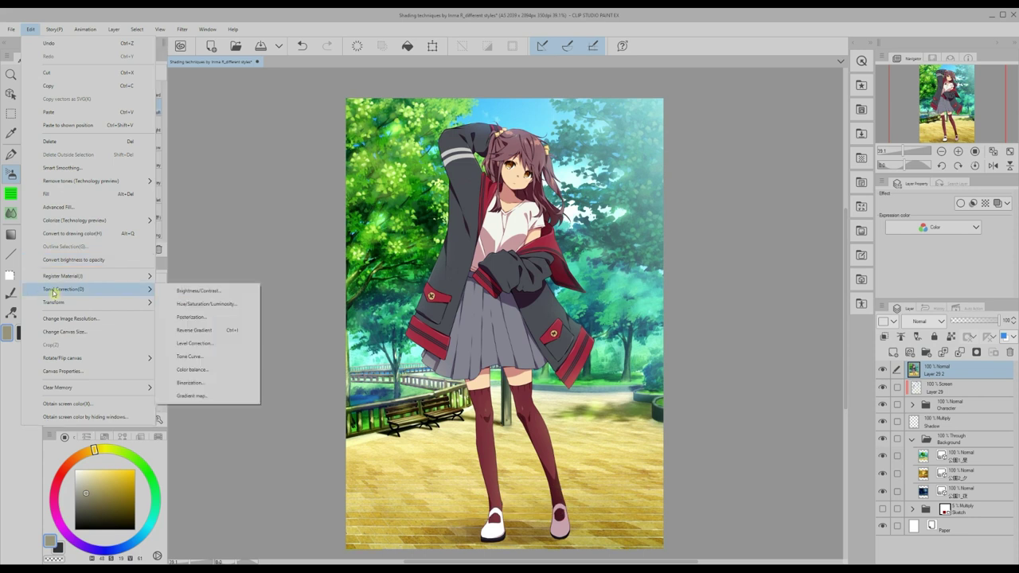
{"action": "left_click", "coordinate": [186, 344]}
{"action": "left_click_drag", "start_coordinate": [161, 316], "coordinate": [175, 318]}
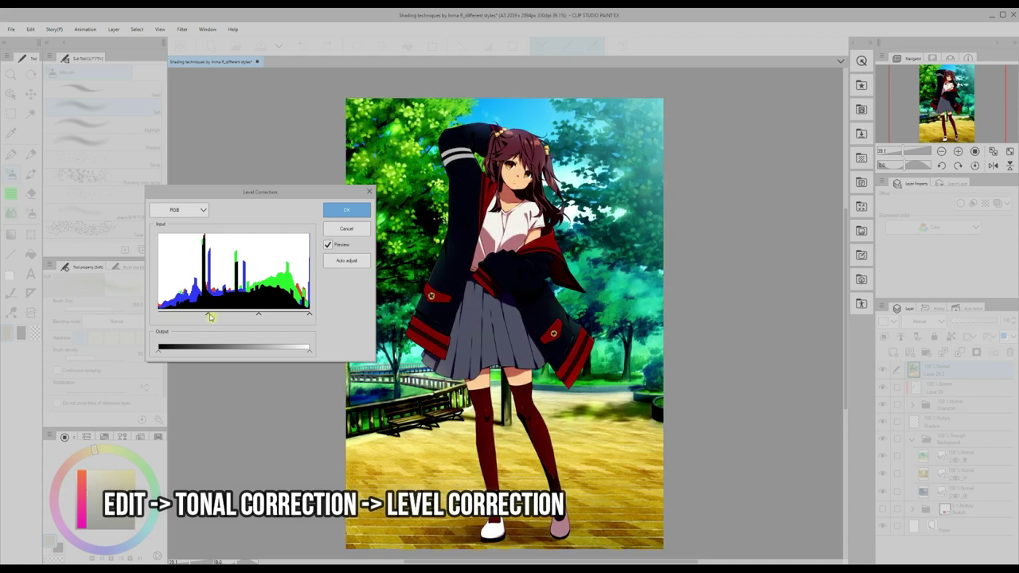
{"action": "left_click_drag", "start_coordinate": [240, 319], "coordinate": [261, 318]}
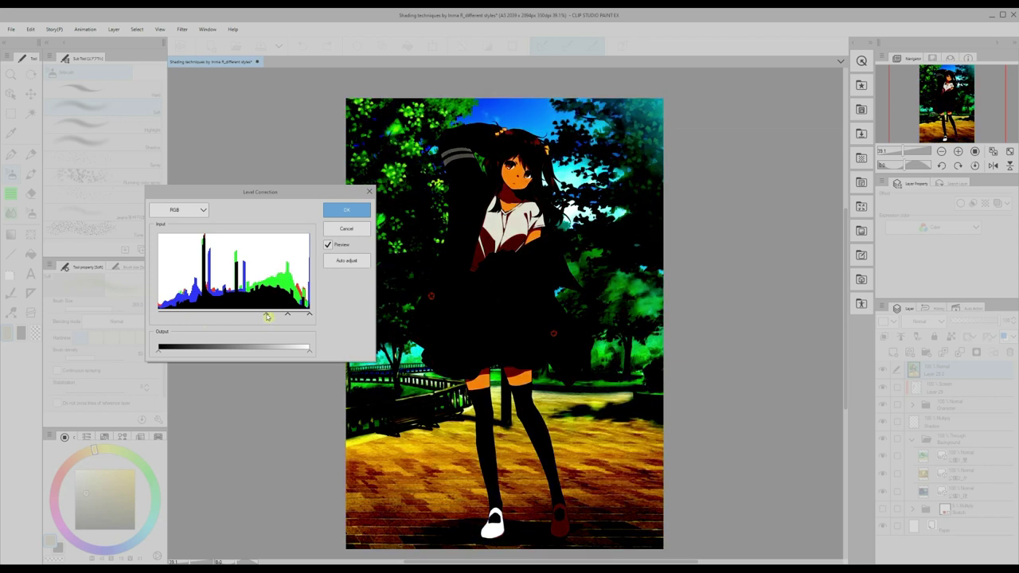
{"action": "left_click", "coordinate": [344, 211]}
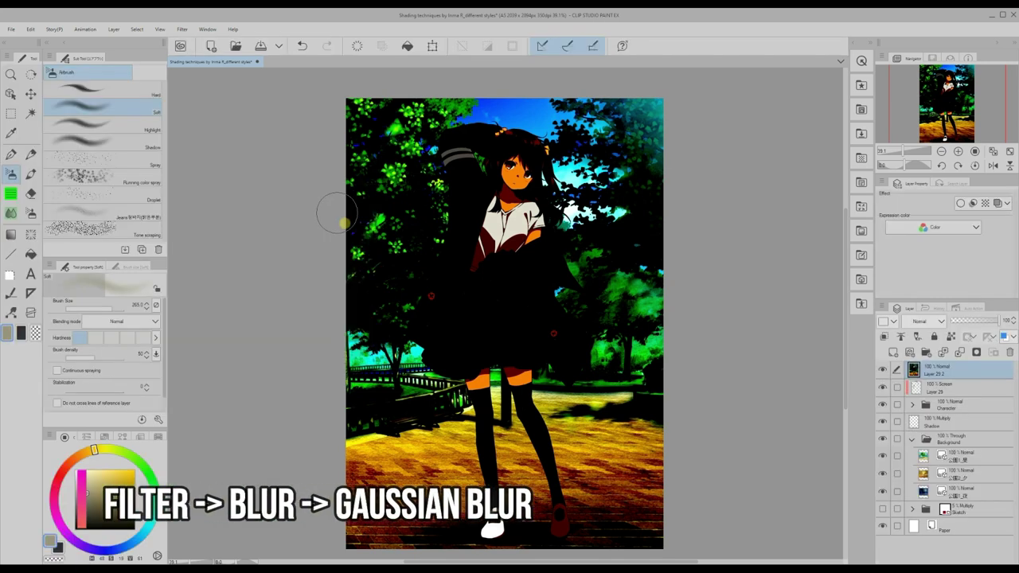
Apply a Gaussian blur of strength 10 to the darkened merged layer
{"action": "left_click", "coordinate": [182, 29]}
{"action": "mouse_move", "coordinate": [203, 43]}
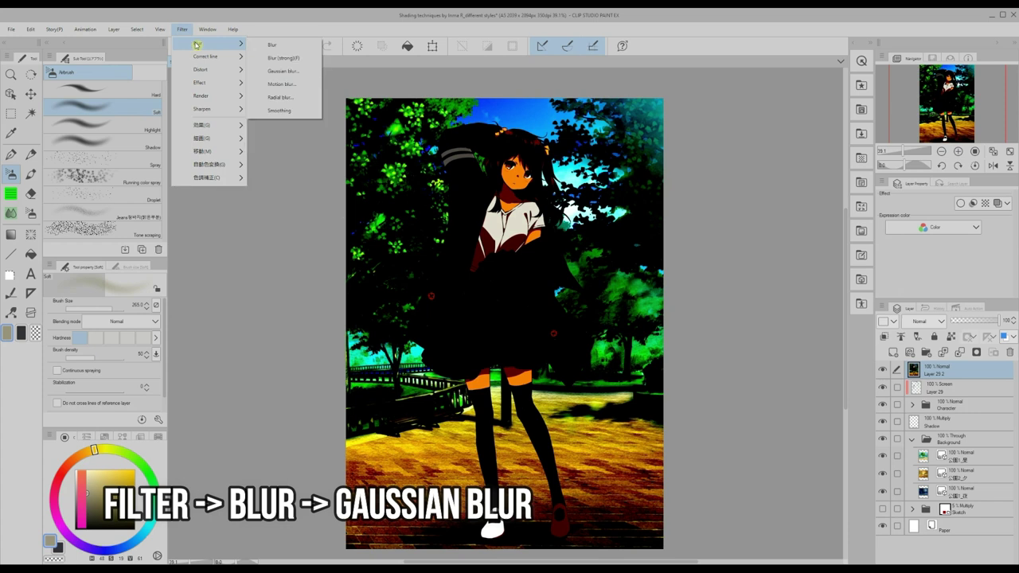
{"action": "left_click", "coordinate": [269, 73]}
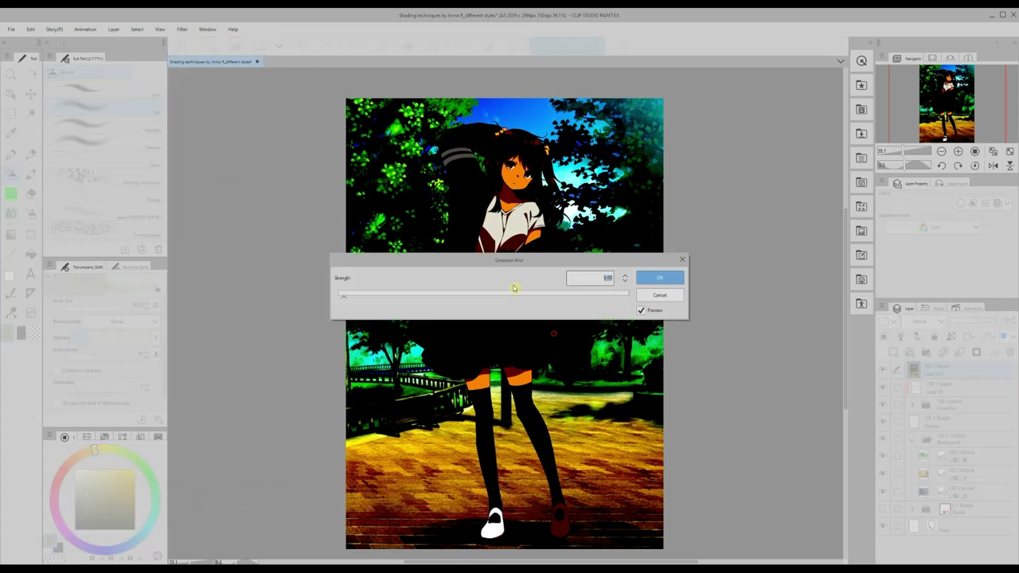
{"action": "left_click", "coordinate": [593, 292]}
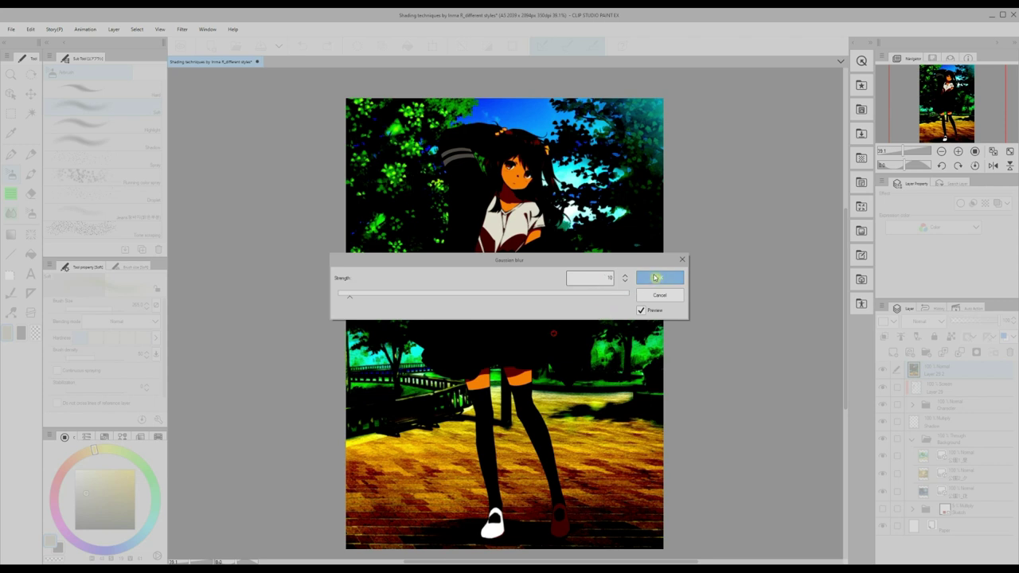
{"action": "left_click", "coordinate": [655, 277]}
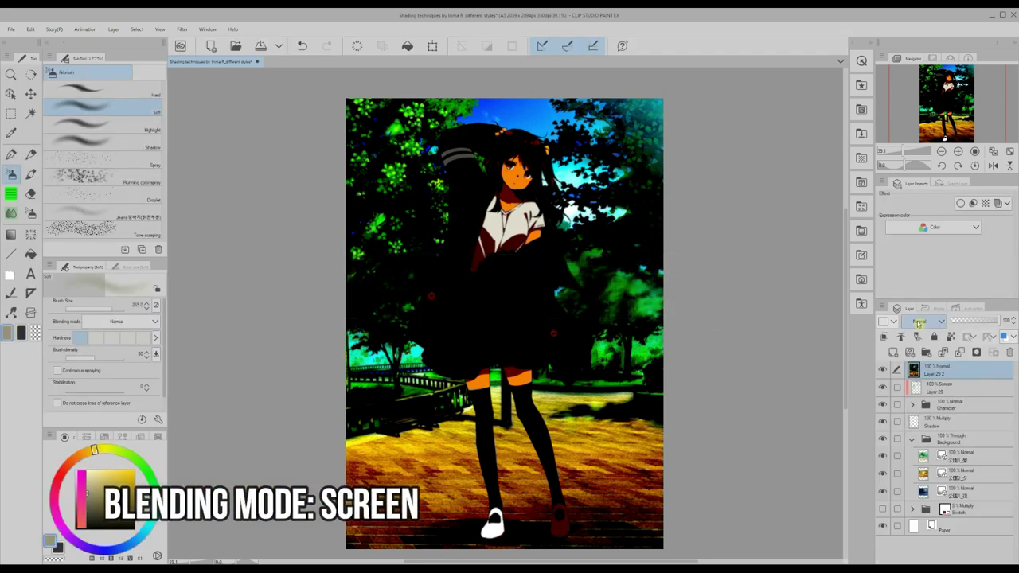
Set the blurred layer's blending mode to Screen and toggle its visibility to compare the glow effect
{"action": "left_click", "coordinate": [919, 321]}
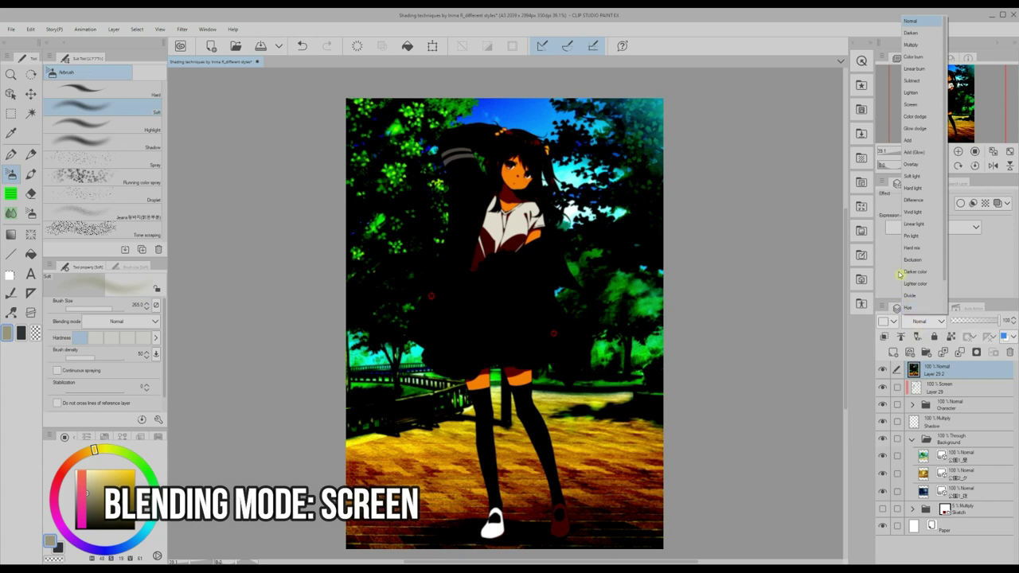
{"action": "left_click", "coordinate": [910, 104]}
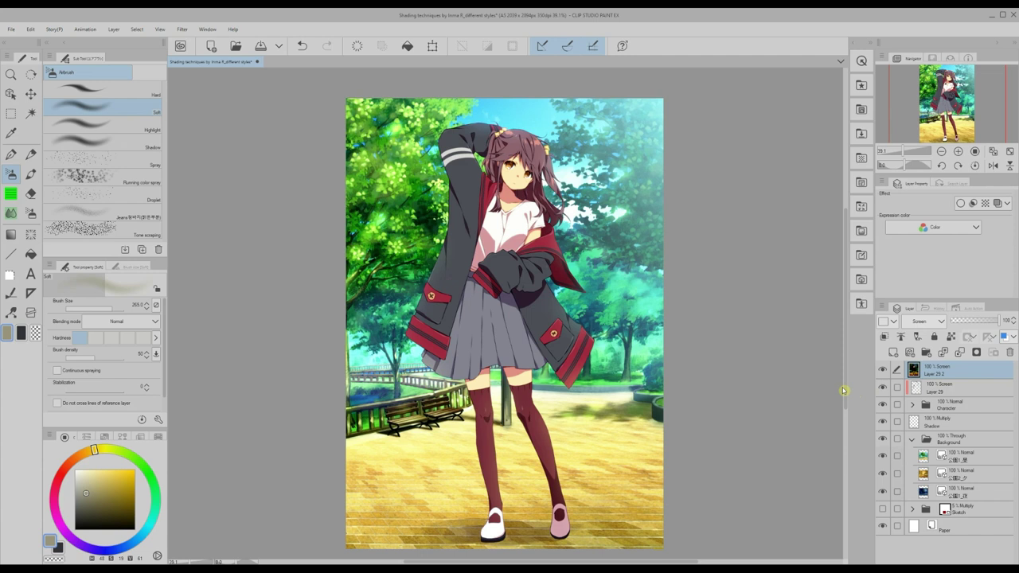
{"action": "left_click", "coordinate": [883, 370]}
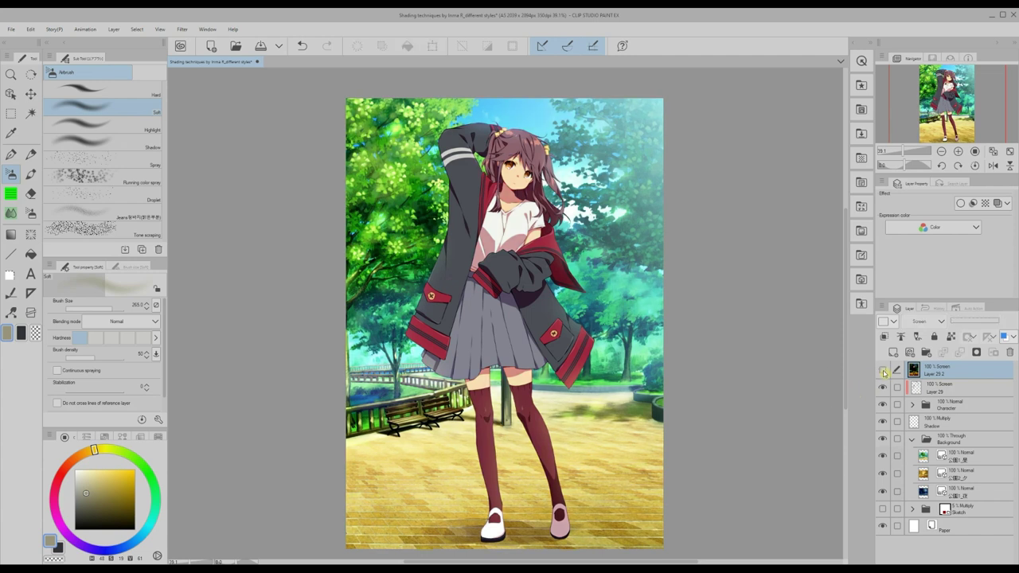
{"action": "left_click", "coordinate": [883, 371]}
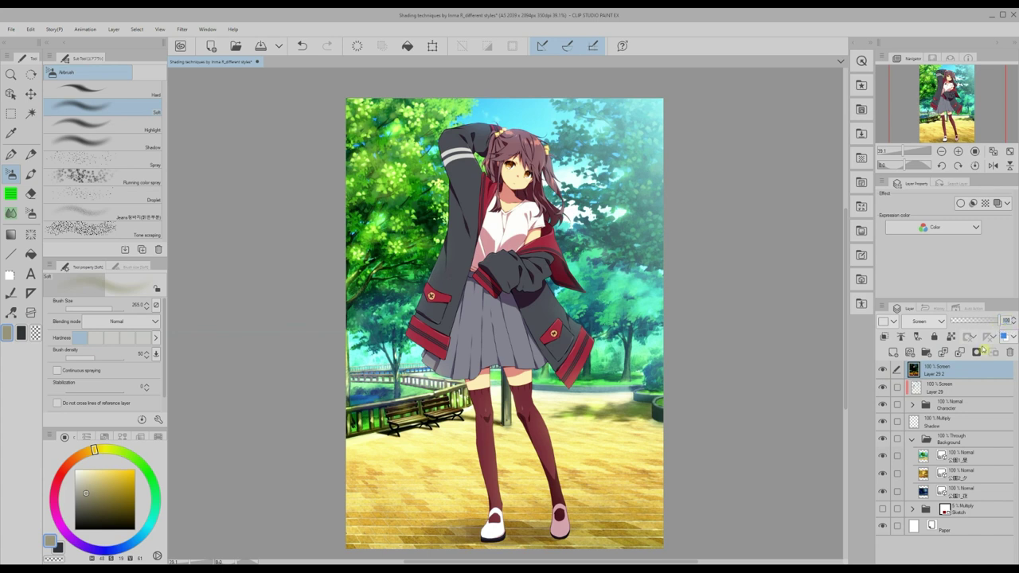
Set the Screen glow layer's opacity to 25% and compare the illustration with and without it
{"action": "key", "text": "Return"}
{"action": "left_click", "coordinate": [883, 371]}
{"action": "left_click", "coordinate": [883, 371]}
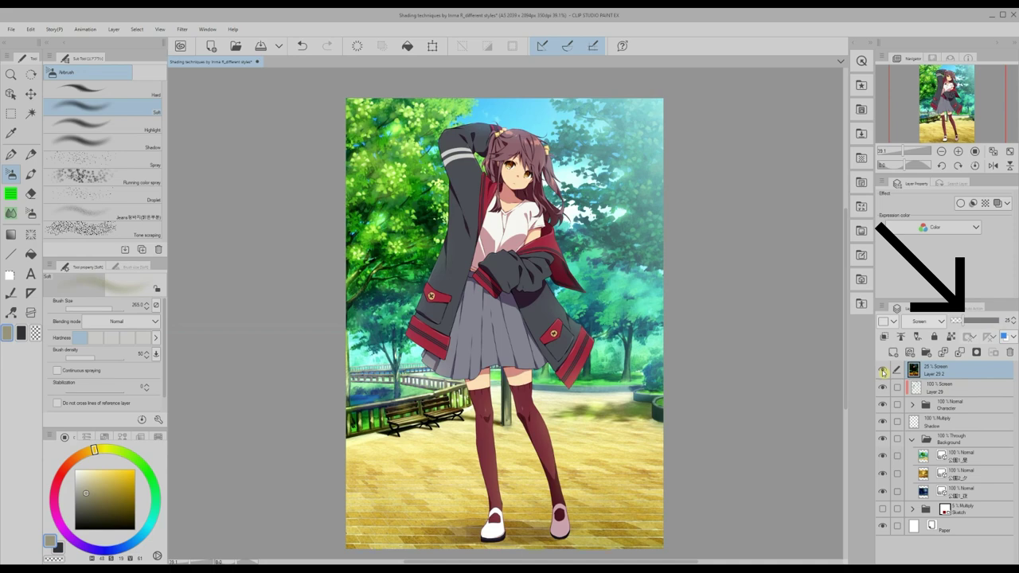
Merge the visible layers of the illustration into a new layer above the Screen light layer
{"action": "left_click_drag", "start_coordinate": [846, 402], "coordinate": [847, 400]}
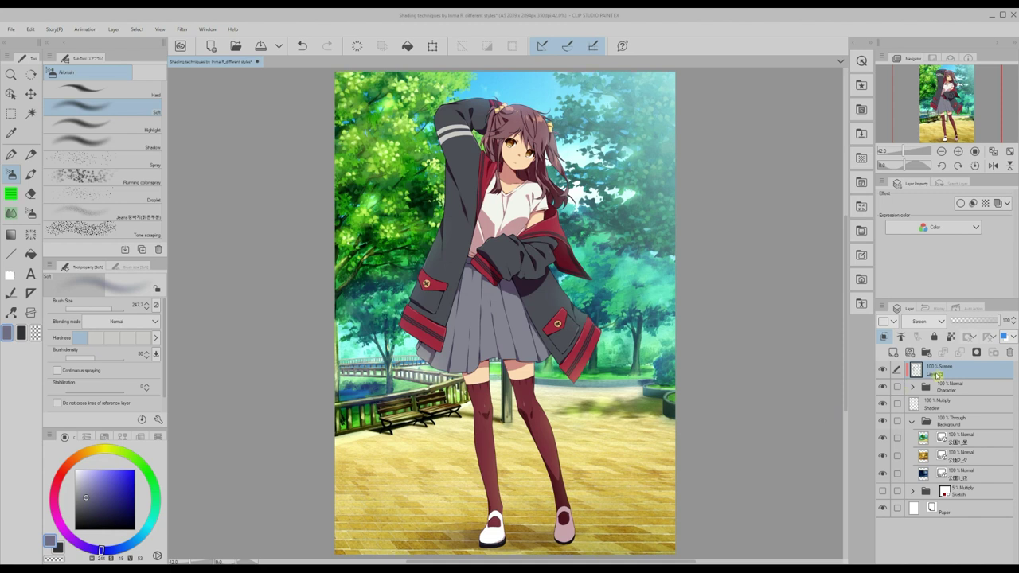
{"action": "right_click", "coordinate": [938, 375]}
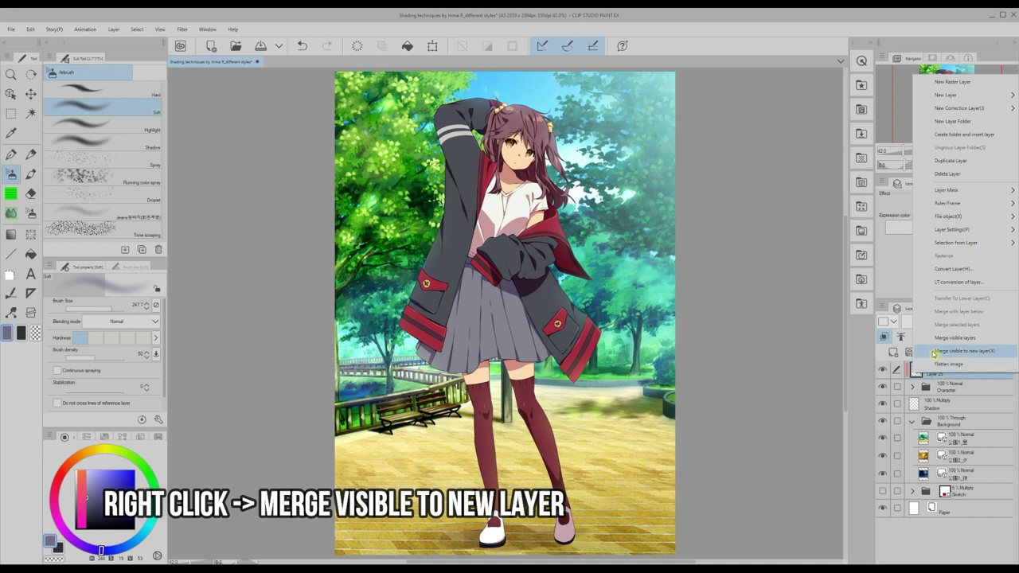
{"action": "left_click", "coordinate": [934, 352]}
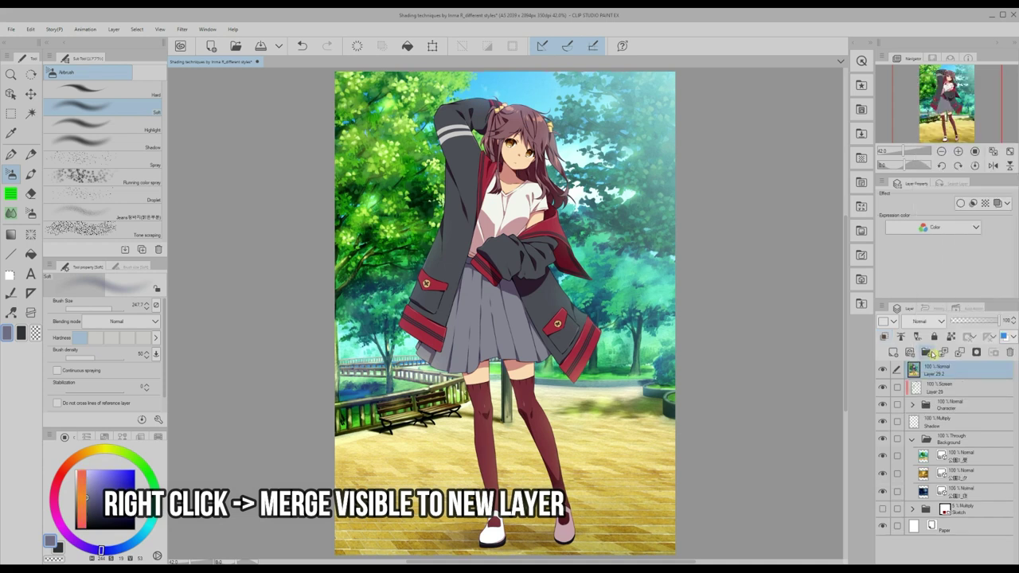
Scale the merged layer down to 97% in width and height with the aspect ratio kept
{"action": "left_click", "coordinate": [30, 28]}
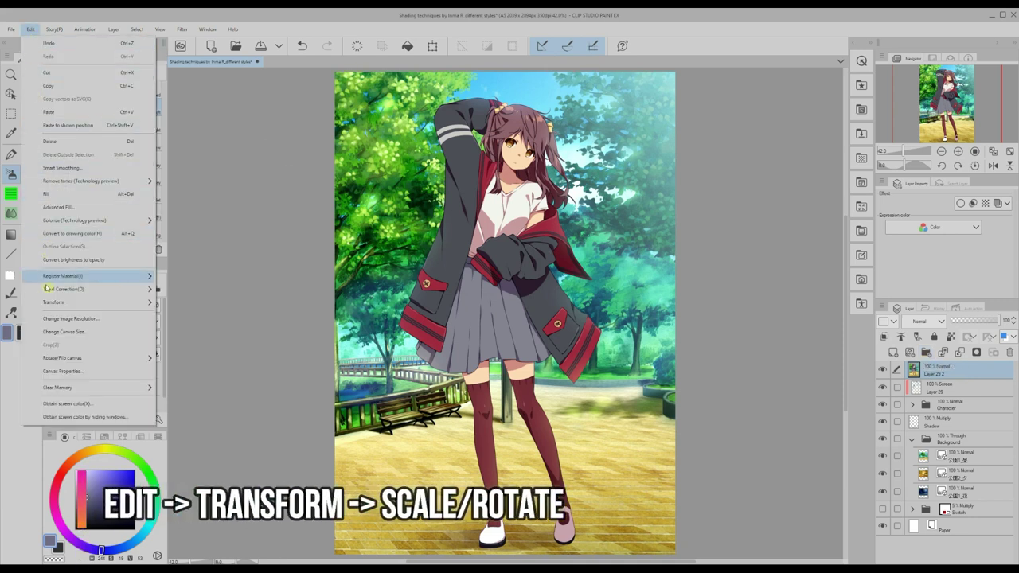
{"action": "mouse_move", "coordinate": [51, 303]}
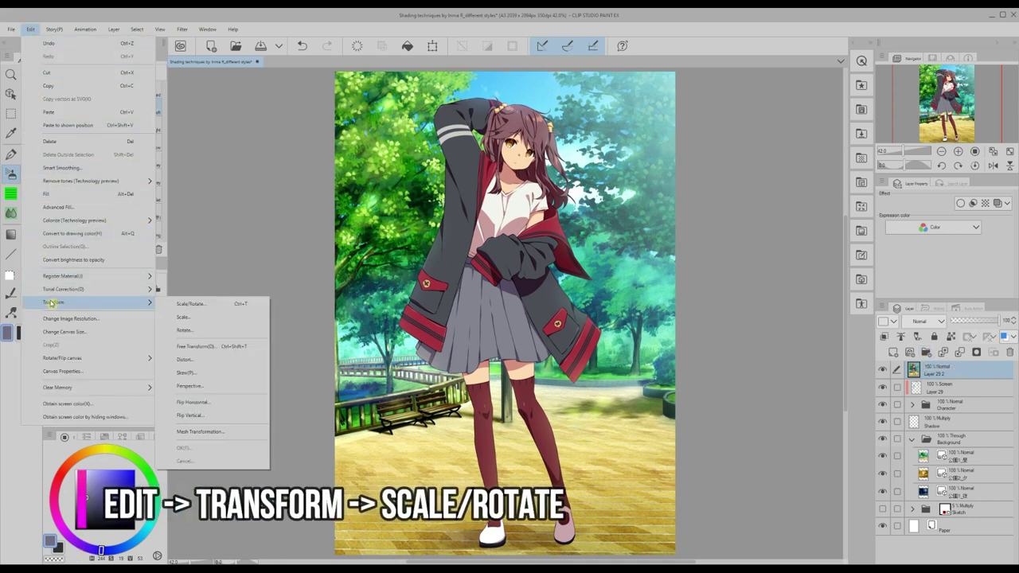
{"action": "left_click", "coordinate": [183, 304]}
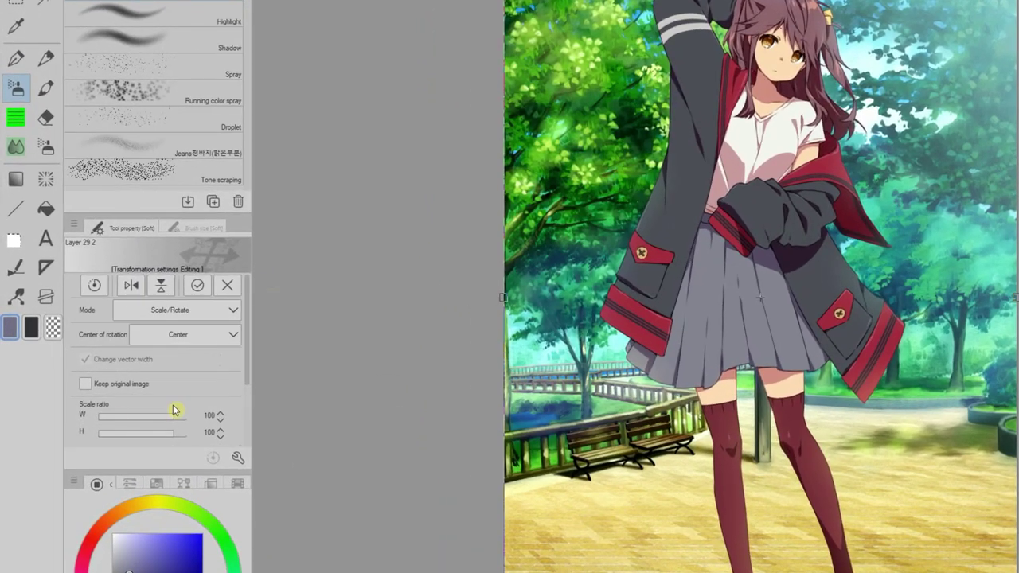
{"action": "left_click_drag", "start_coordinate": [181, 366], "coordinate": [177, 388]}
{"action": "scroll", "coordinate": [246, 409], "scroll_direction": "down", "scroll_amount": 2}
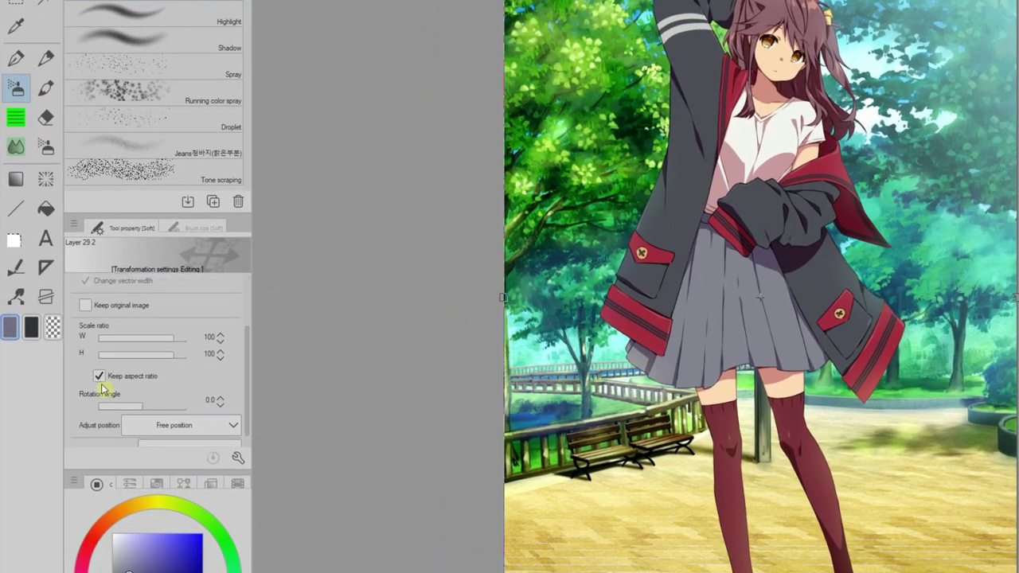
{"action": "left_click", "coordinate": [209, 339]}
{"action": "type", "text": "97"}
{"action": "key", "text": "Return"}
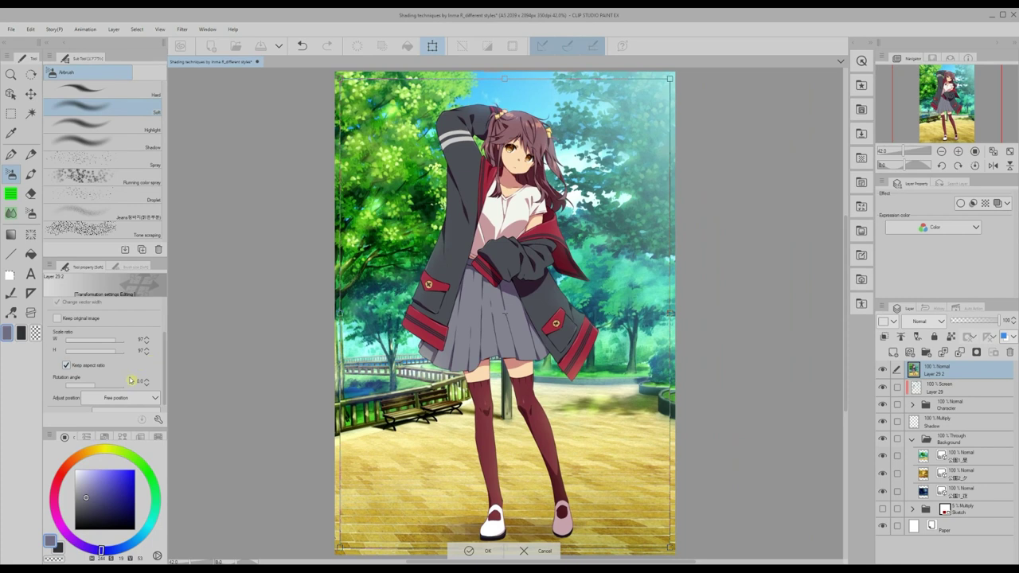
{"action": "left_click", "coordinate": [476, 551]}
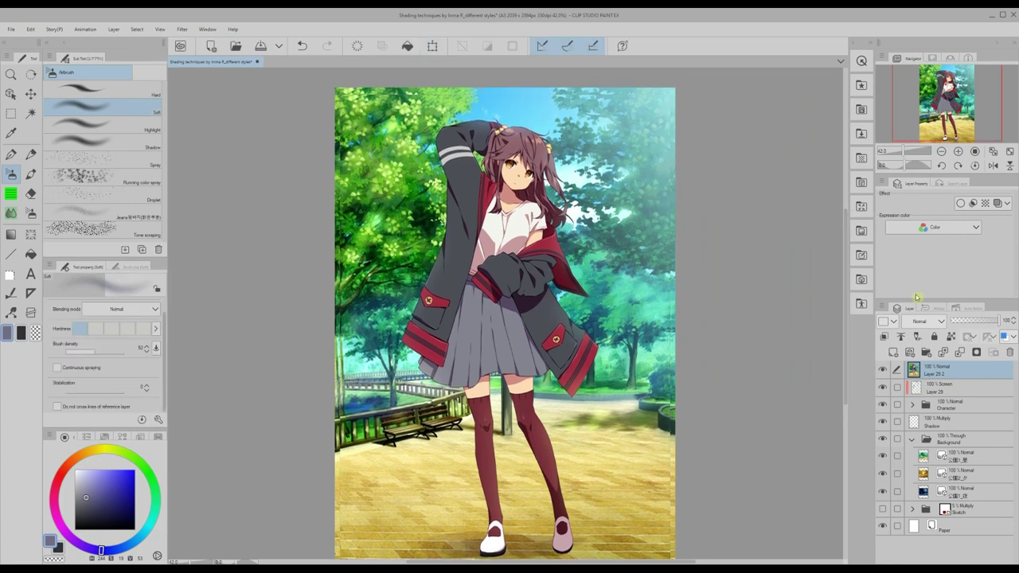
Apply a Gaussian blur of strength 70 to the scaled merged layer
{"action": "left_click", "coordinate": [182, 29]}
{"action": "mouse_move", "coordinate": [199, 38]}
{"action": "left_click", "coordinate": [271, 75]}
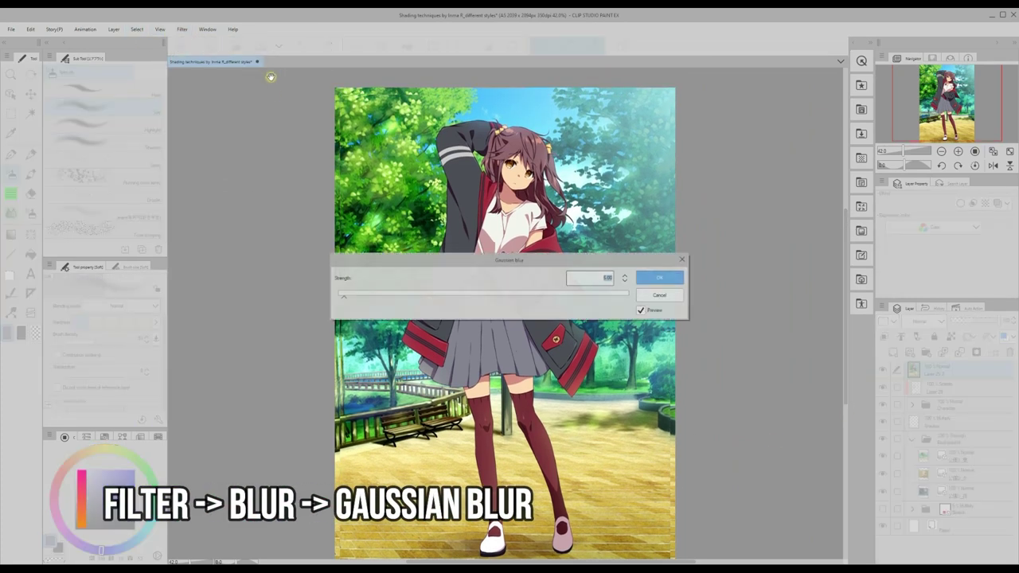
{"action": "type", "text": "70"}
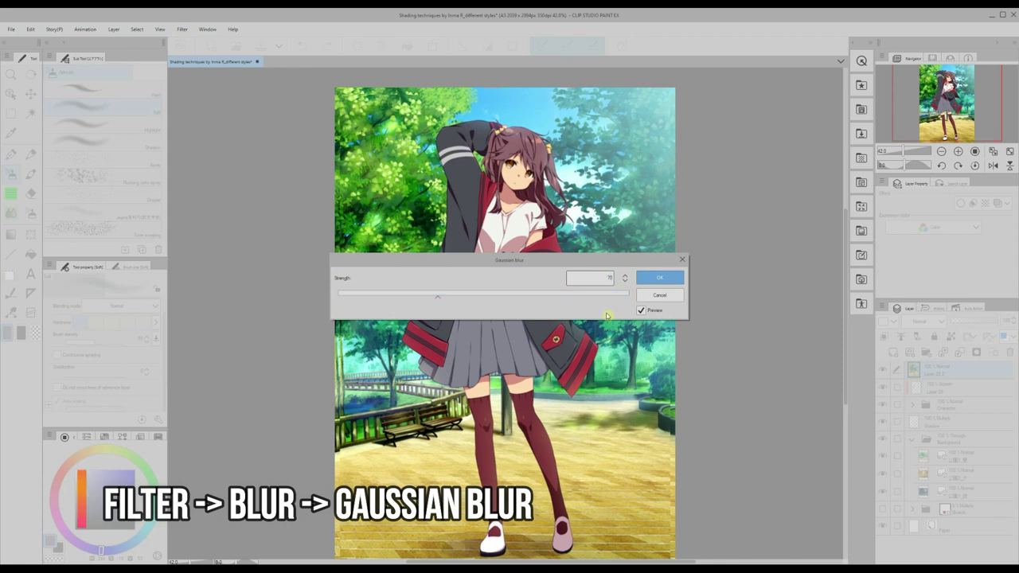
{"action": "left_click", "coordinate": [655, 281]}
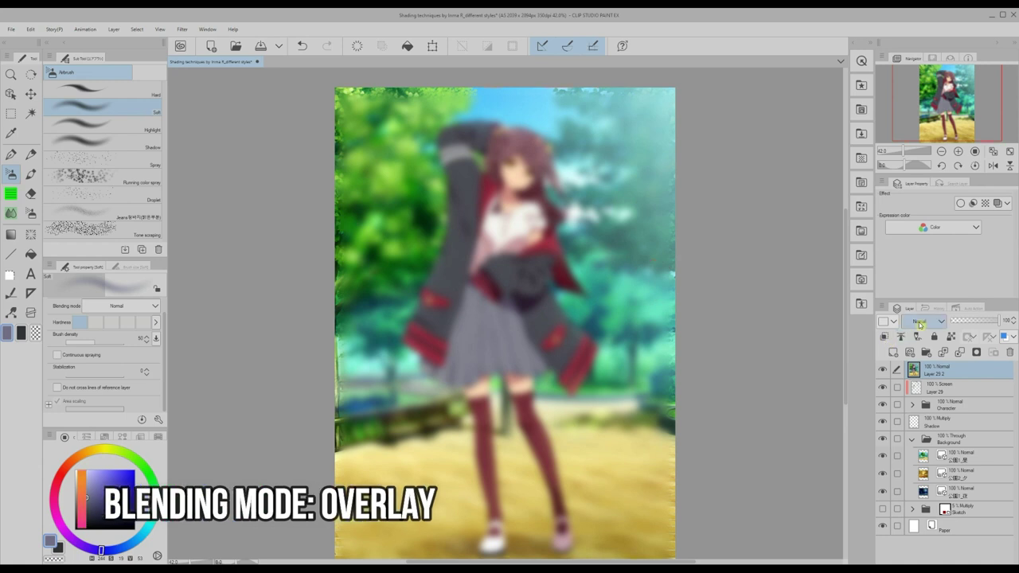
Set the blurred layer to Overlay blending at about 35% opacity and toggle its visibility to compare
{"action": "left_click", "coordinate": [919, 323]}
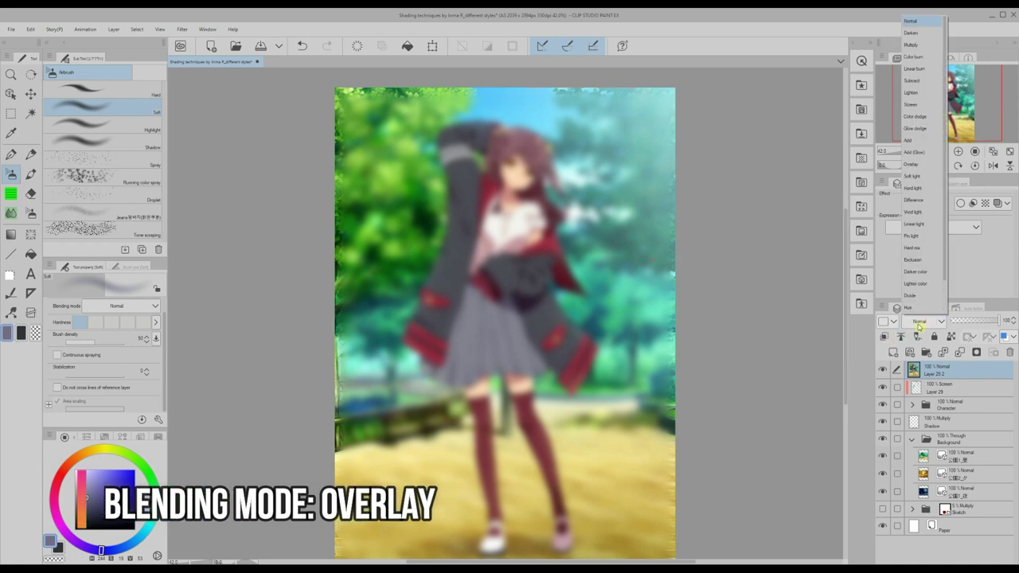
{"action": "left_click", "coordinate": [910, 164]}
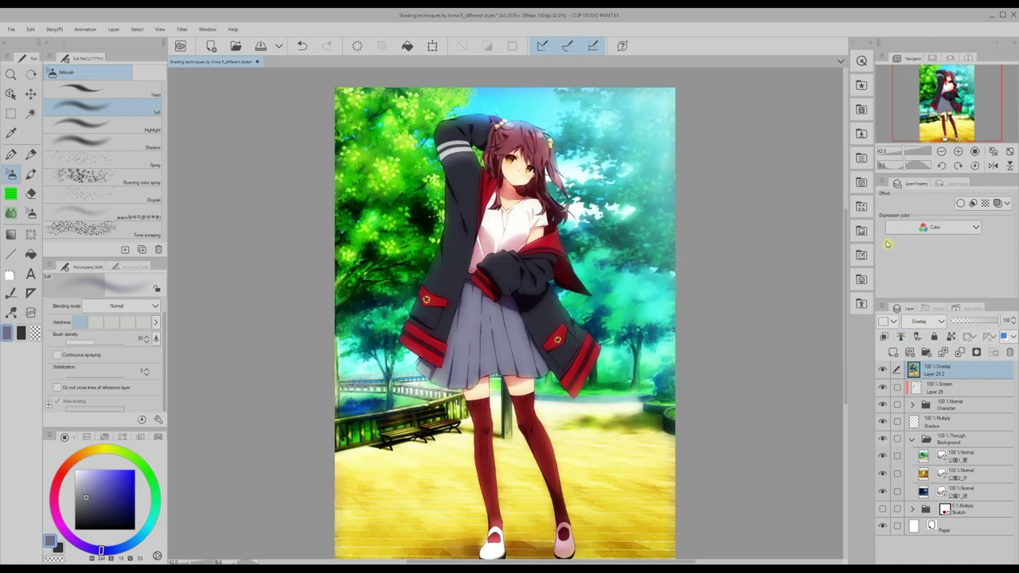
{"action": "left_click_drag", "start_coordinate": [845, 329], "coordinate": [846, 327]}
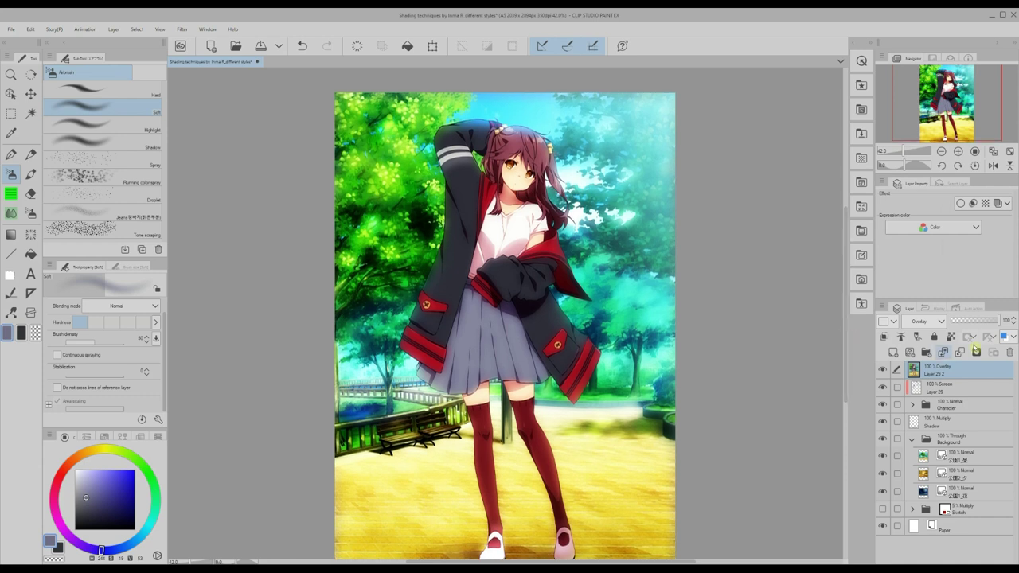
{"action": "left_click_drag", "start_coordinate": [989, 327], "coordinate": [967, 329]}
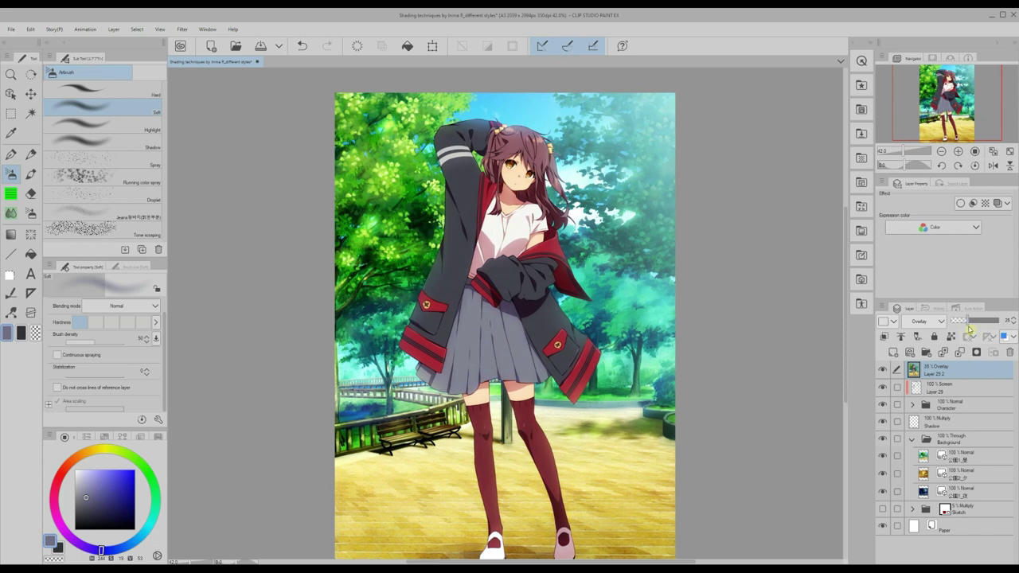
{"action": "left_click", "coordinate": [883, 372]}
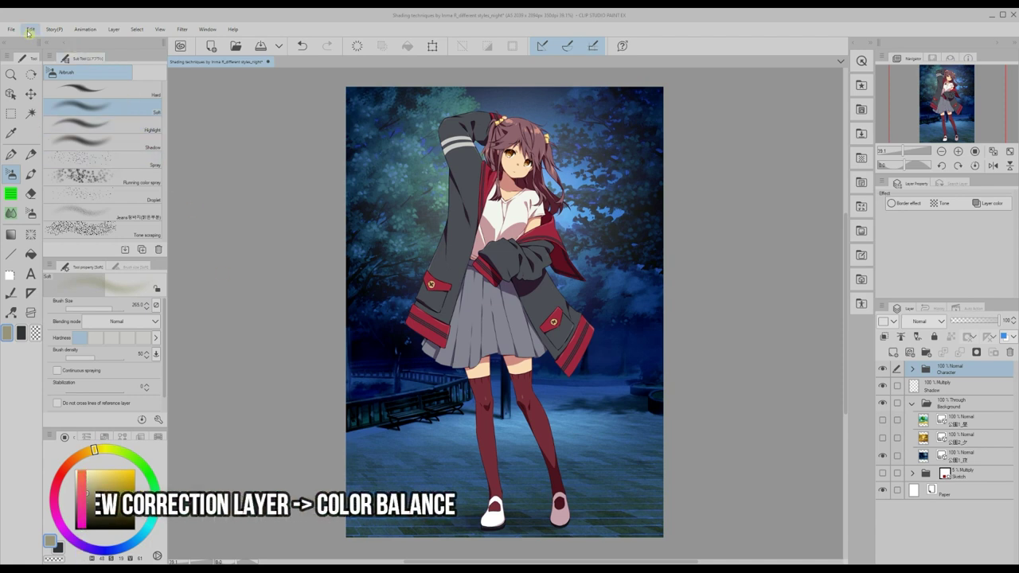
Add a Color Balance correction layer above the Character folder and clip it to the character
{"action": "left_click", "coordinate": [113, 30]}
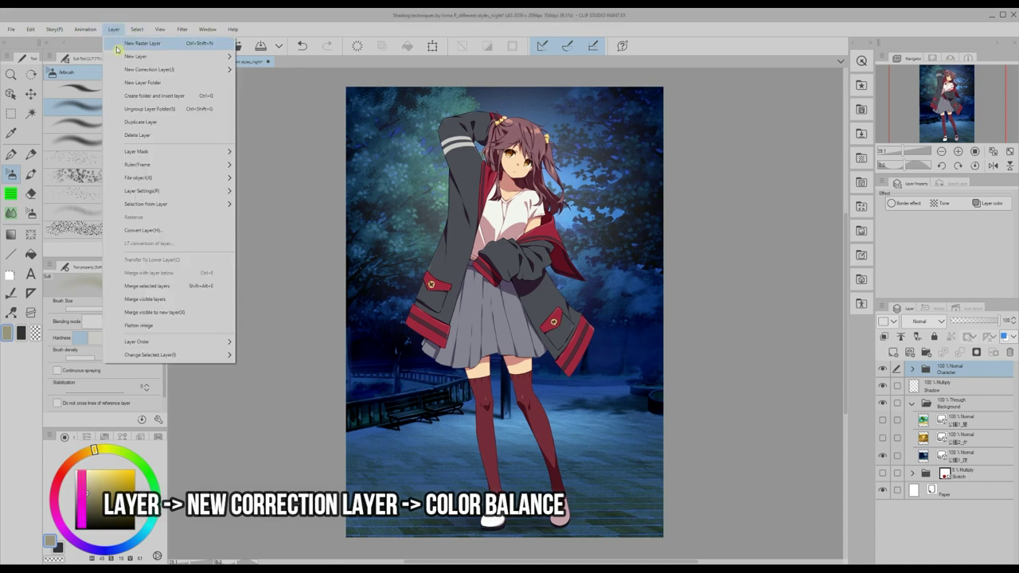
{"action": "mouse_move", "coordinate": [128, 73]}
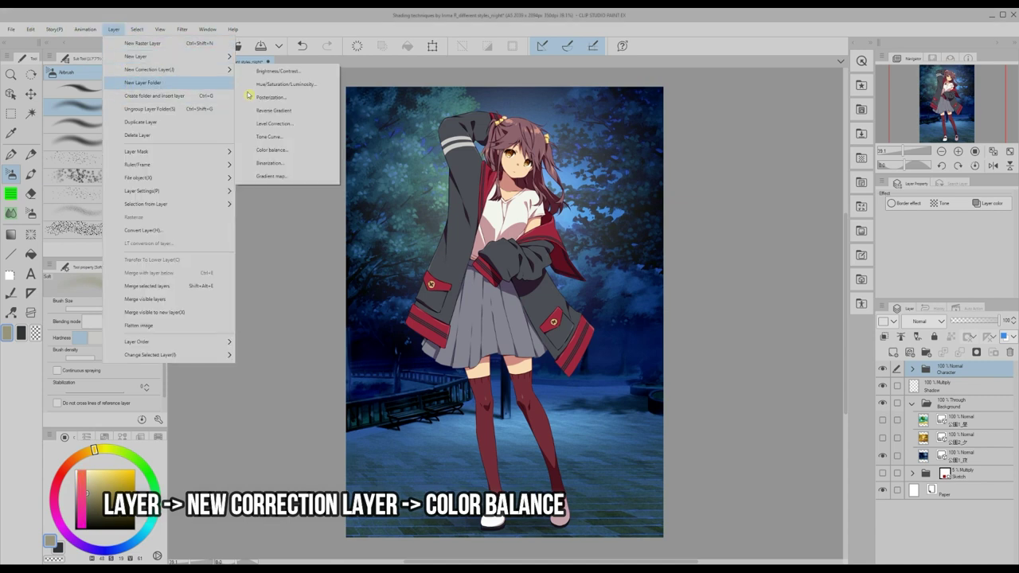
{"action": "left_click", "coordinate": [265, 151]}
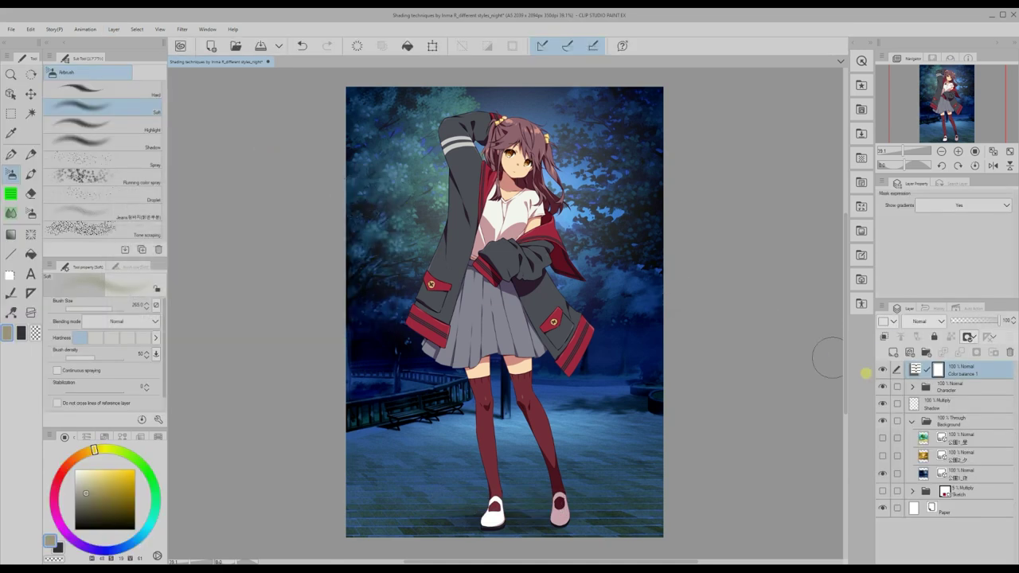
{"action": "left_click", "coordinate": [884, 339]}
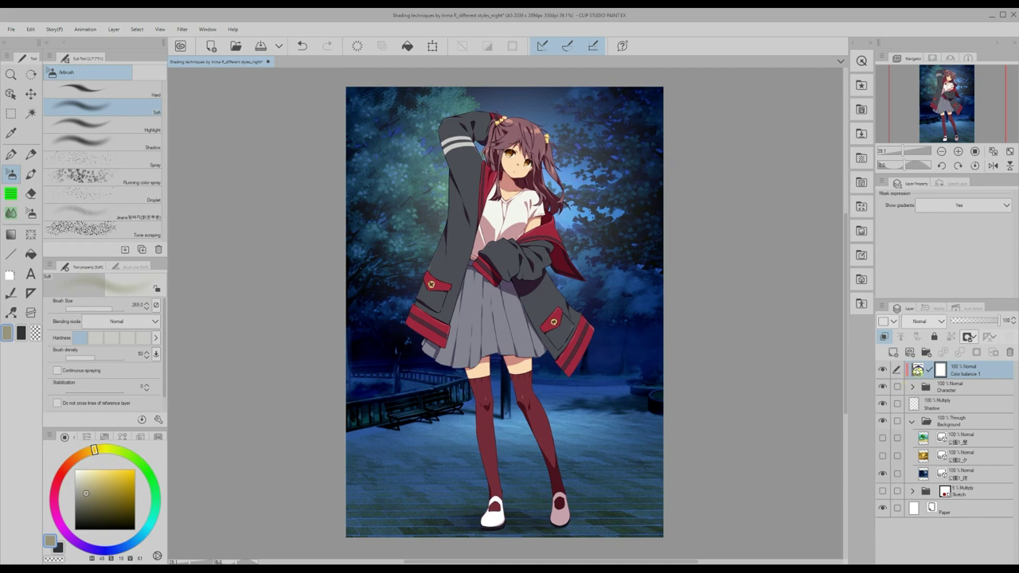
Shift the clipped Color Balance layer's half tones moderately toward cyan and blue to suit the night background
{"action": "double_click", "coordinate": [918, 370]}
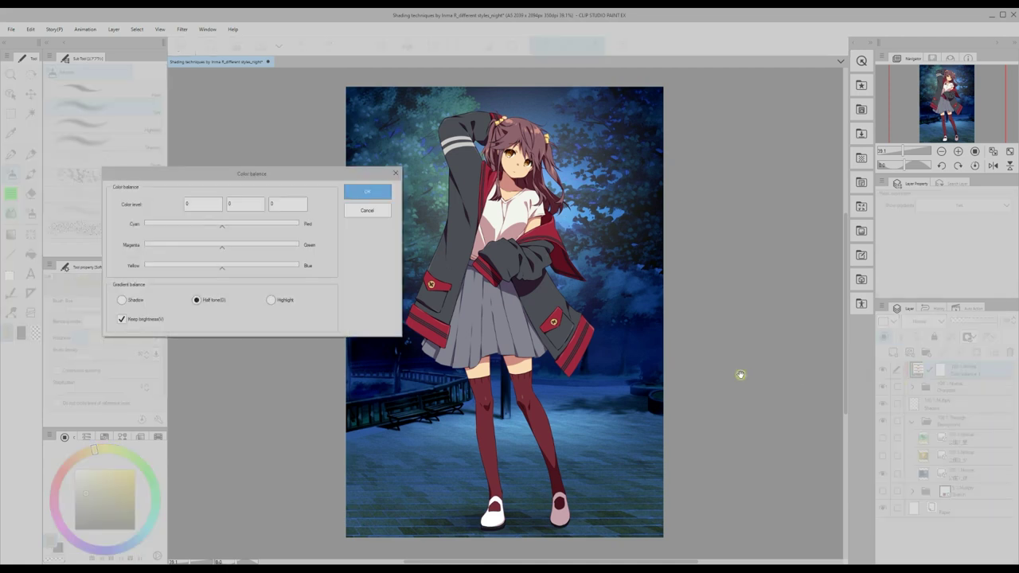
{"action": "left_click_drag", "start_coordinate": [202, 177], "coordinate": [144, 166]}
{"action": "left_click_drag", "start_coordinate": [164, 255], "coordinate": [277, 275]}
{"action": "left_click_drag", "start_coordinate": [163, 218], "coordinate": [139, 215]}
{"action": "left_click", "coordinate": [192, 256]}
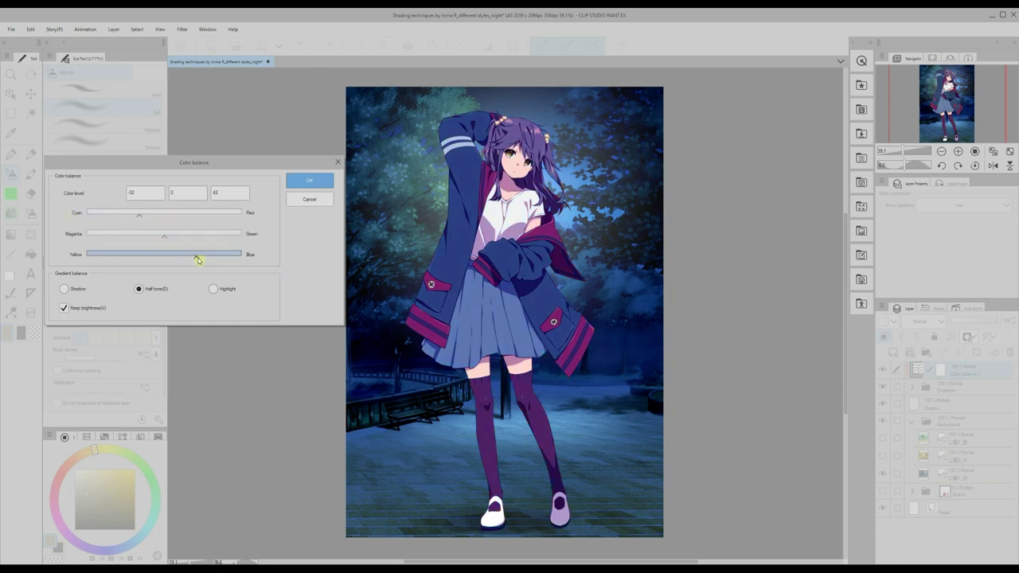
{"action": "left_click_drag", "start_coordinate": [189, 259], "coordinate": [188, 259]}
{"action": "left_click", "coordinate": [139, 217]}
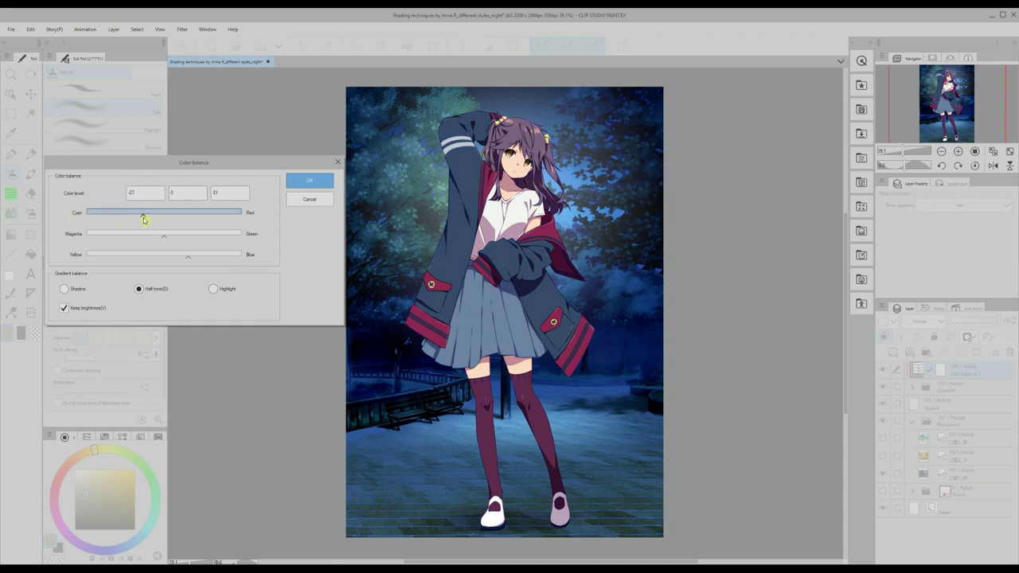
{"action": "left_click_drag", "start_coordinate": [145, 219], "coordinate": [142, 219]}
{"action": "left_click_drag", "start_coordinate": [189, 260], "coordinate": [184, 260]}
{"action": "left_click", "coordinate": [147, 218]}
{"action": "left_click", "coordinate": [300, 184]}
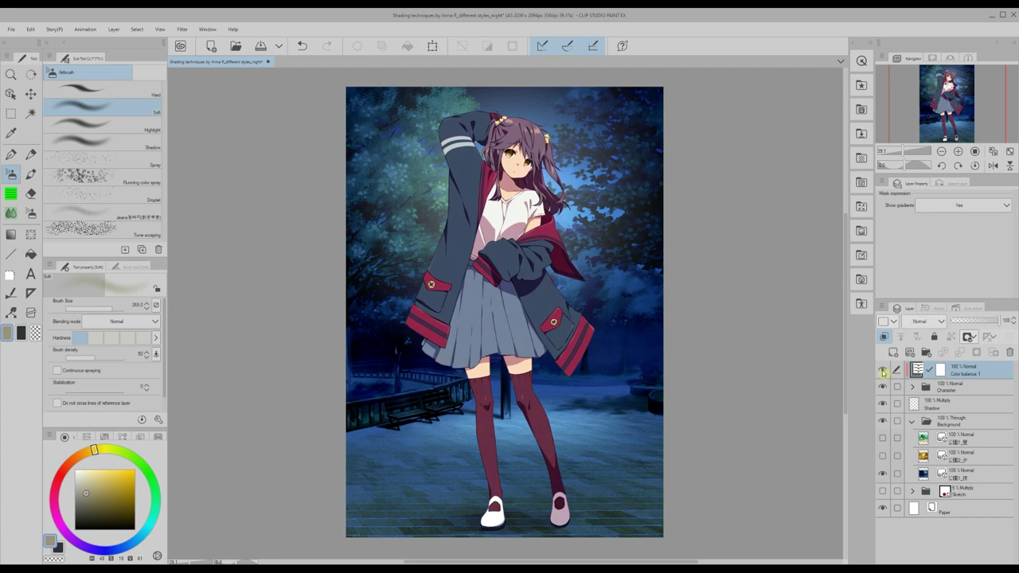
Create a new raster layer clipped to the Character folder, beneath the Color Balance layer, with Multiply blending
{"action": "left_click_drag", "start_coordinate": [846, 402], "coordinate": [847, 397]}
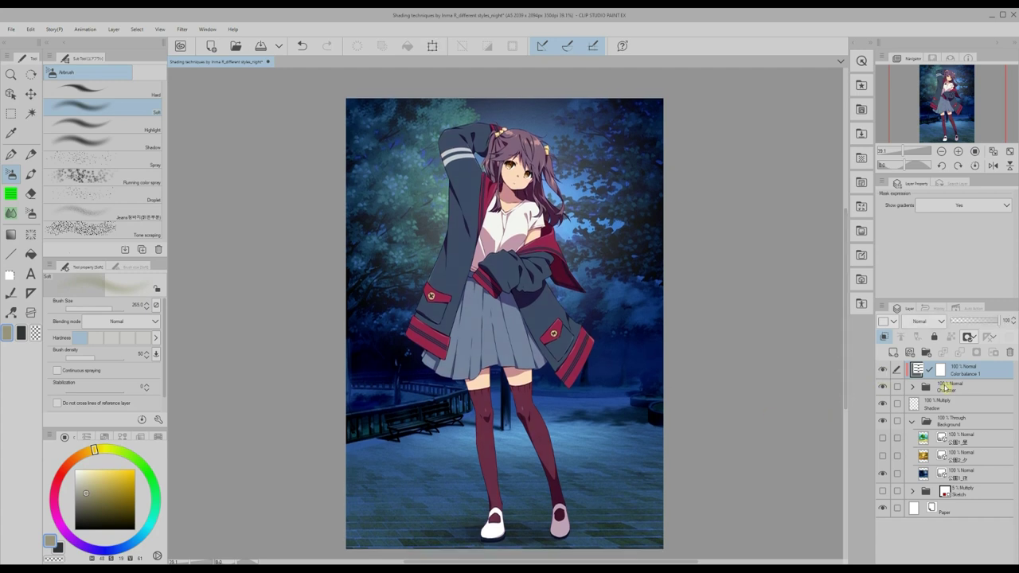
{"action": "key", "text": "ctrl+shift+n"}
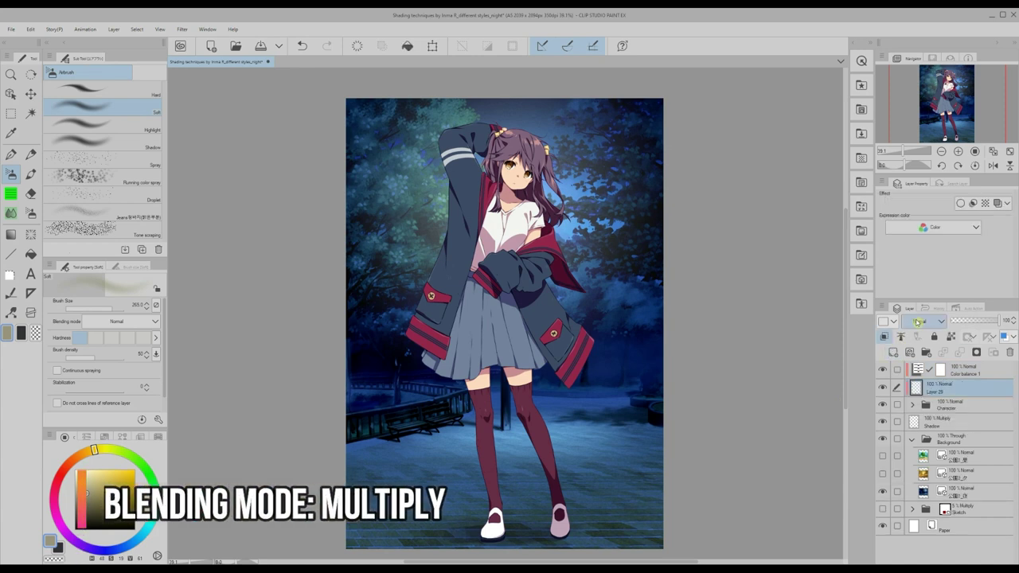
{"action": "left_click", "coordinate": [920, 320]}
{"action": "left_click", "coordinate": [911, 45]}
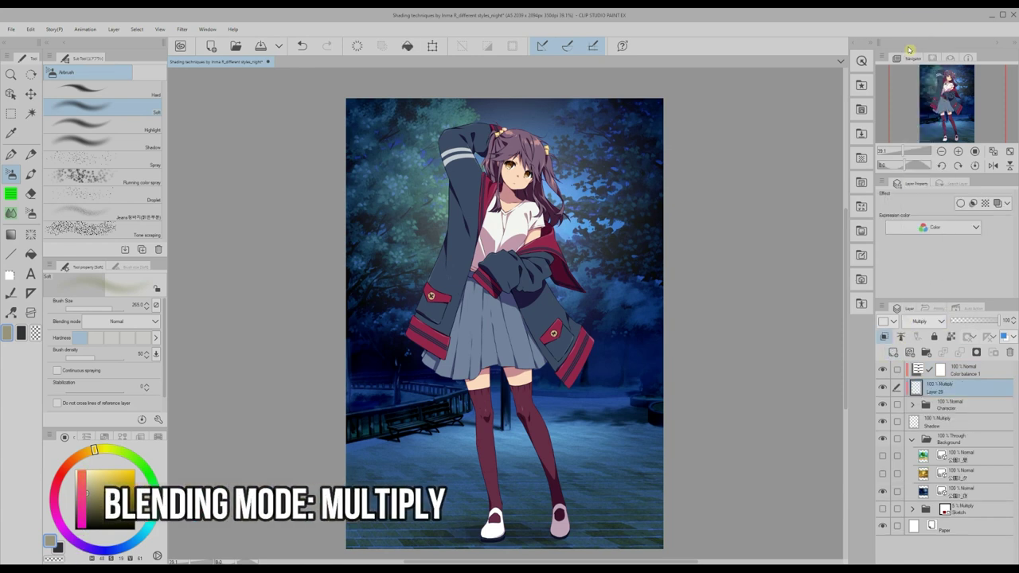
Pick a muted blue and airbrush soft shading on the Multiply layer over the character's lower body and shoes
{"action": "left_click", "coordinate": [88, 547]}
{"action": "left_click_drag", "start_coordinate": [93, 551], "coordinate": [101, 551]}
{"action": "left_click", "coordinate": [86, 498]}
{"action": "left_click_drag", "start_coordinate": [508, 311], "coordinate": [567, 311]}
{"action": "mouse_move", "coordinate": [518, 513]}
{"action": "left_mouse_down"}
{"action": "mouse_move", "coordinate": [438, 546]}
{"action": "mouse_move", "coordinate": [429, 532]}
{"action": "mouse_move", "coordinate": [584, 556]}
{"action": "left_mouse_up"}
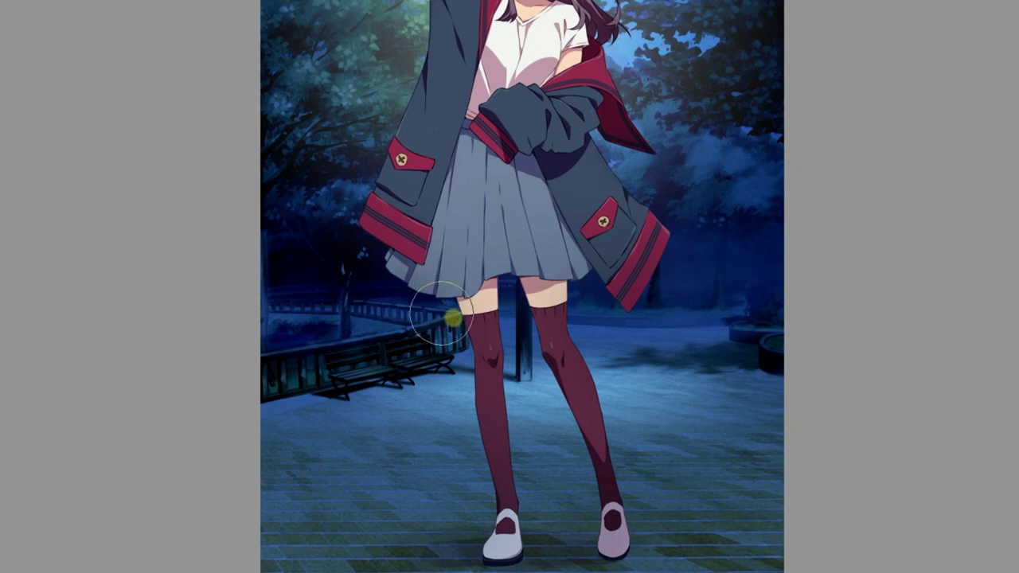
{"action": "left_click", "coordinate": [555, 559]}
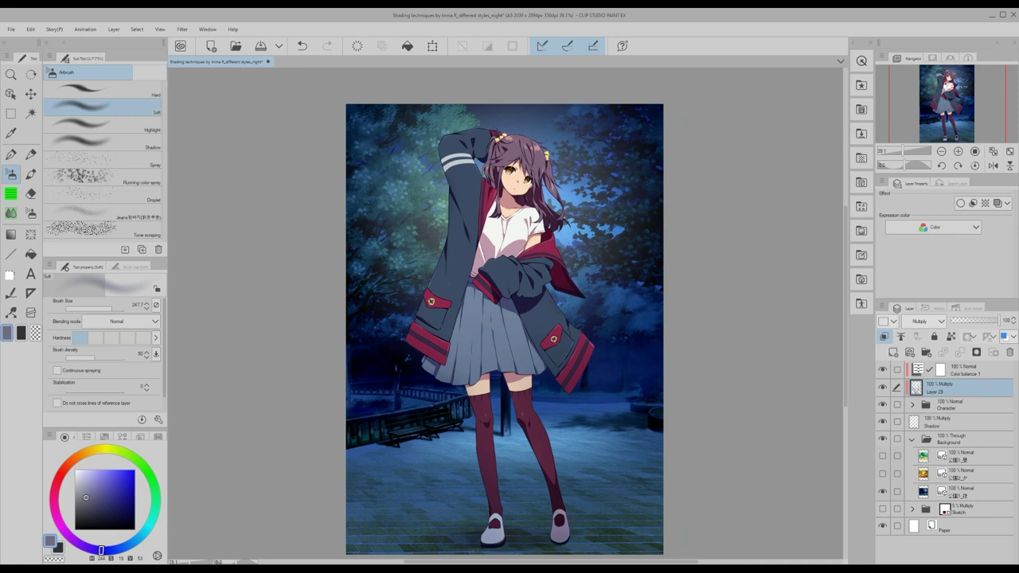
{"action": "left_click_drag", "start_coordinate": [845, 401], "coordinate": [844, 406]}
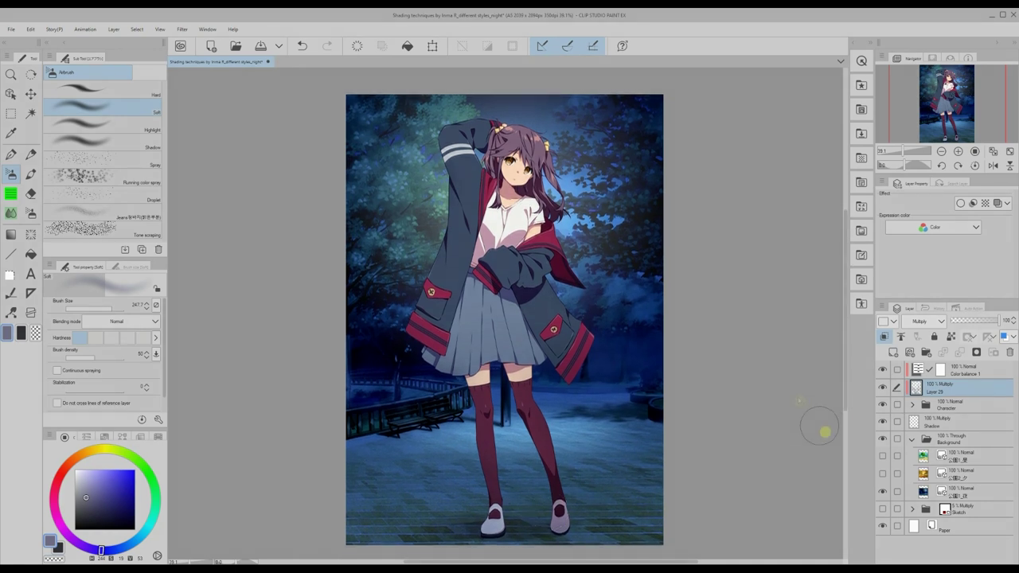
Merge the visible layers into a new layer on top and darken it with Level Correction until only the brightest areas remain
{"action": "right_click", "coordinate": [957, 374]}
{"action": "left_click", "coordinate": [958, 348]}
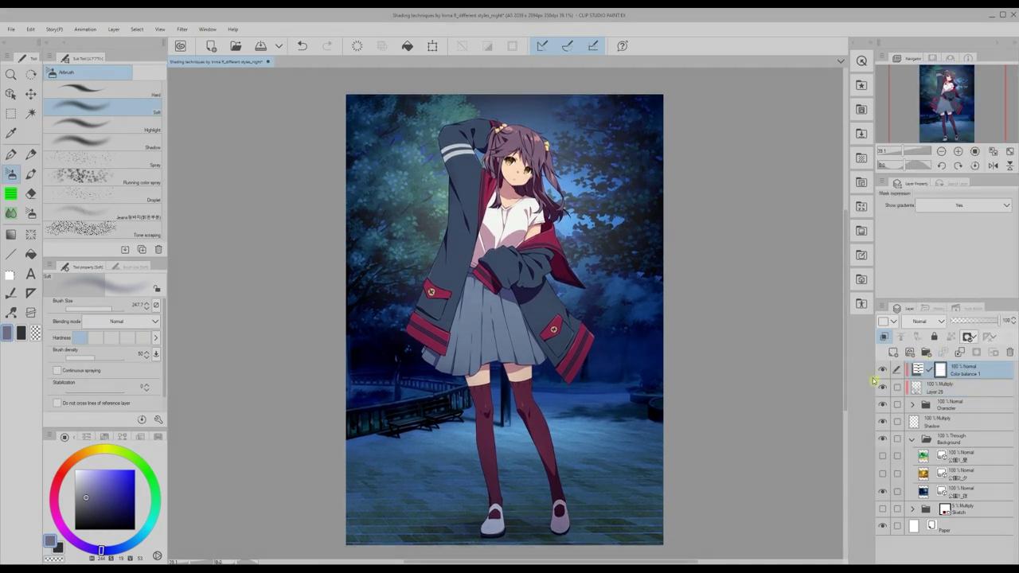
{"action": "left_click", "coordinate": [31, 30]}
{"action": "mouse_move", "coordinate": [62, 291]}
{"action": "left_click", "coordinate": [185, 341]}
{"action": "left_click_drag", "start_coordinate": [159, 314], "coordinate": [245, 316]}
{"action": "left_click_drag", "start_coordinate": [309, 315], "coordinate": [303, 317]}
{"action": "left_click", "coordinate": [347, 210]}
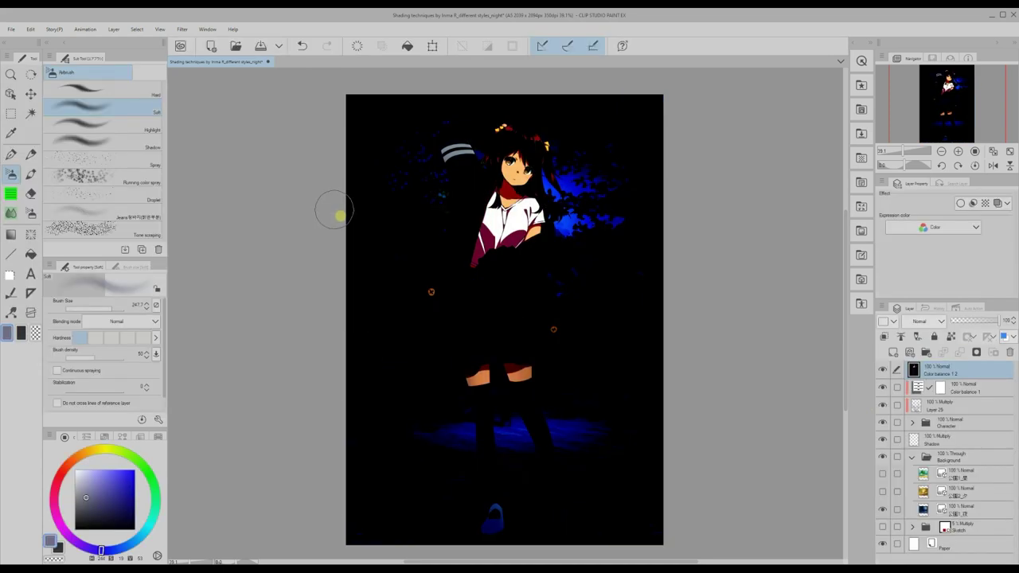
Apply a Color Balance tonal correction to the darkened layer with color levels of -79, 0 and about 61
{"action": "left_click", "coordinate": [30, 28]}
{"action": "mouse_move", "coordinate": [63, 289]}
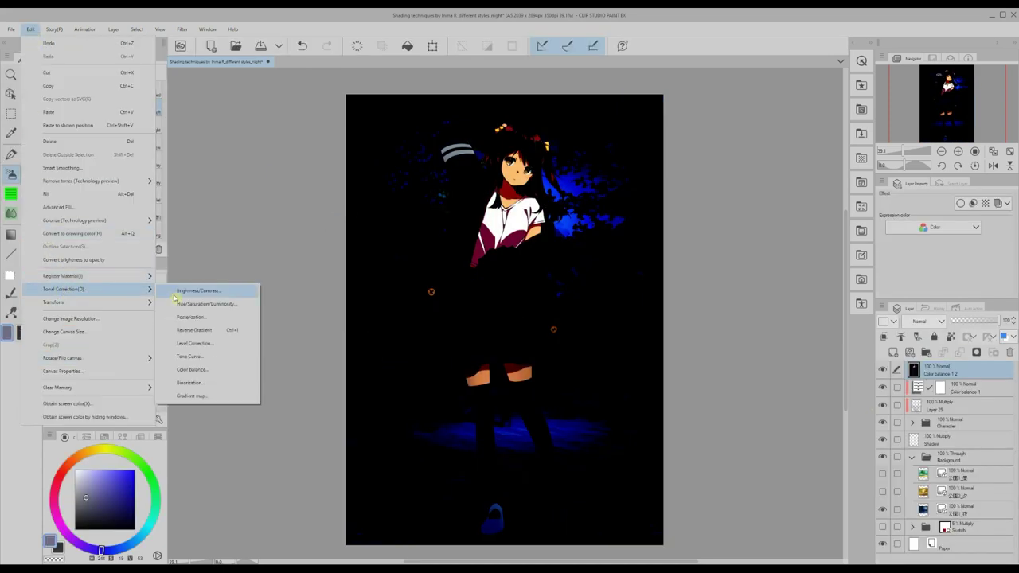
{"action": "left_click", "coordinate": [191, 369]}
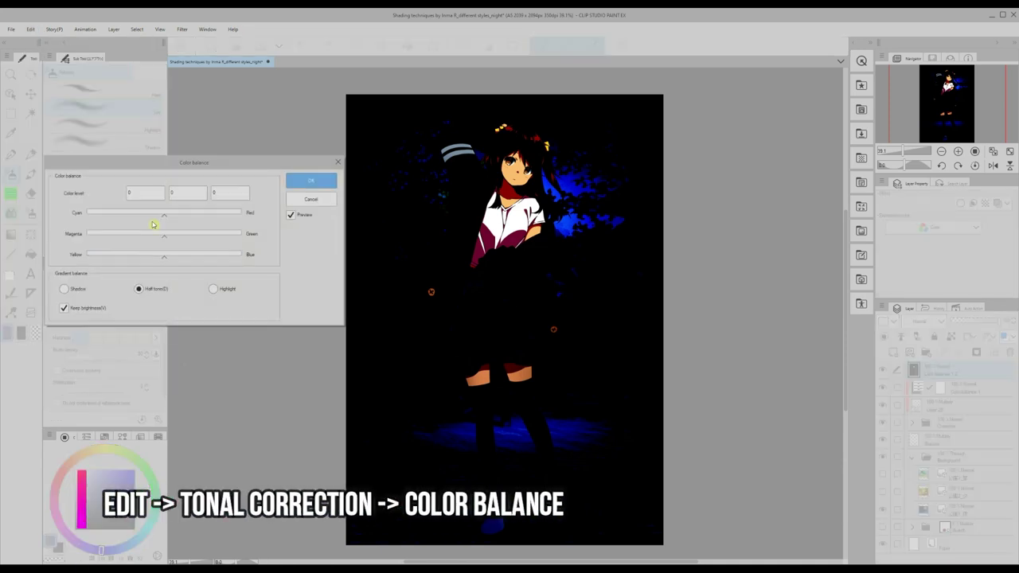
{"action": "left_click_drag", "start_coordinate": [159, 216], "coordinate": [144, 217]}
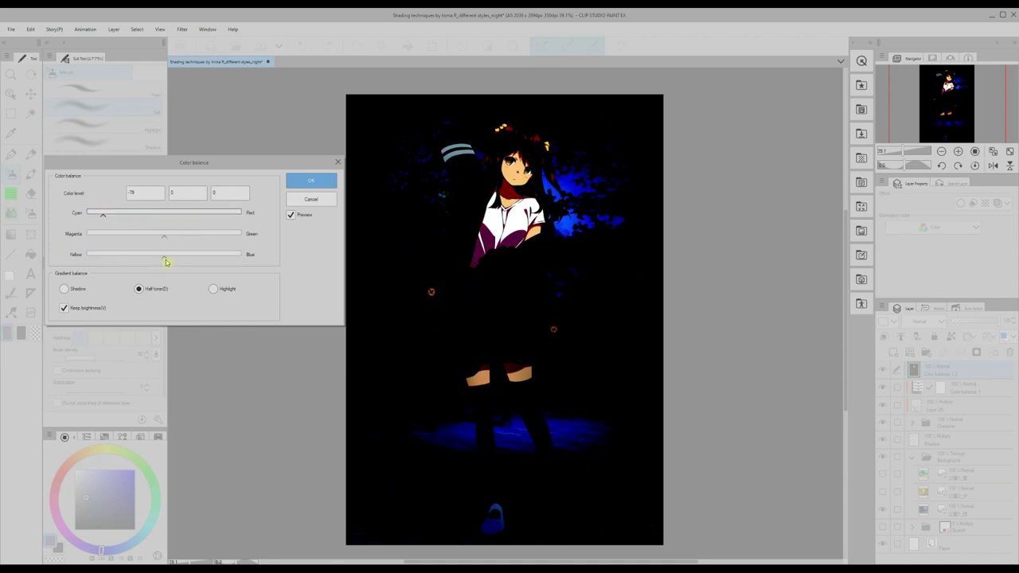
{"action": "left_click_drag", "start_coordinate": [164, 257], "coordinate": [208, 260]}
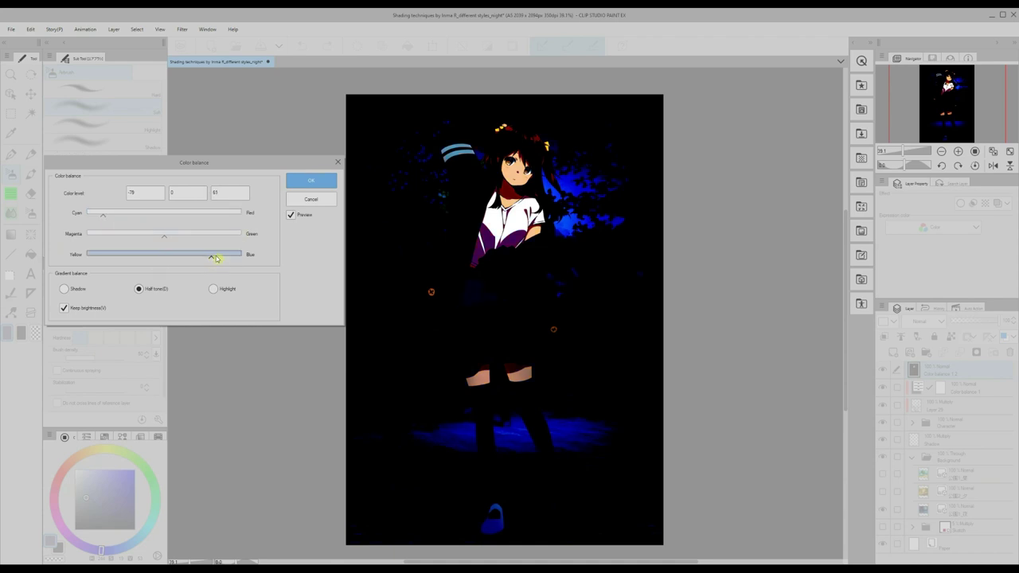
{"action": "left_click", "coordinate": [311, 181]}
Apply a Gaussian blur to the darkened, blue-tinted layer
{"action": "left_click", "coordinate": [182, 29]}
{"action": "mouse_move", "coordinate": [199, 43]}
{"action": "left_click", "coordinate": [268, 73]}
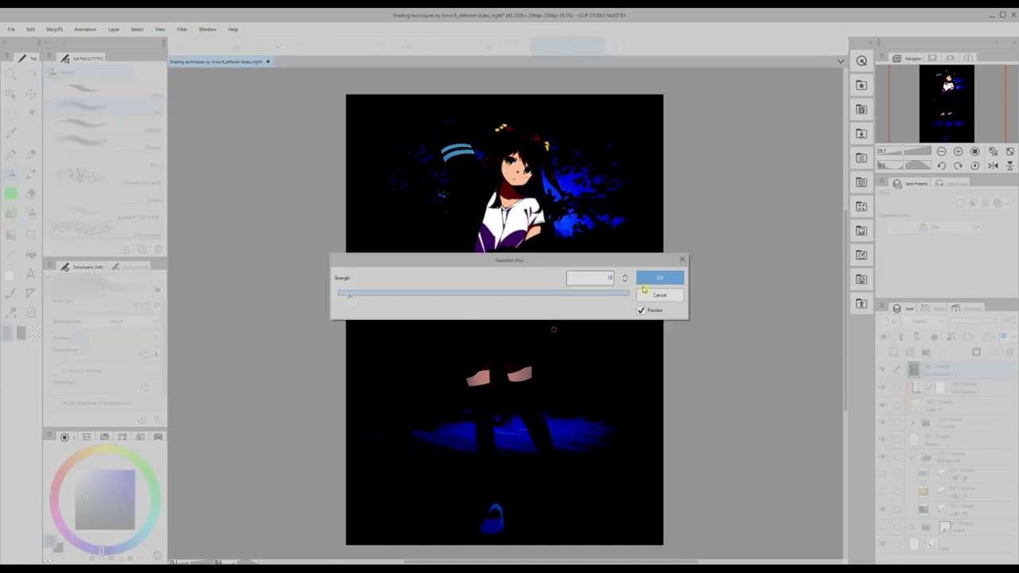
{"action": "left_click", "coordinate": [650, 281]}
Set the blurred glow layer to Screen blending at 50% opacity
{"action": "left_click", "coordinate": [917, 321]}
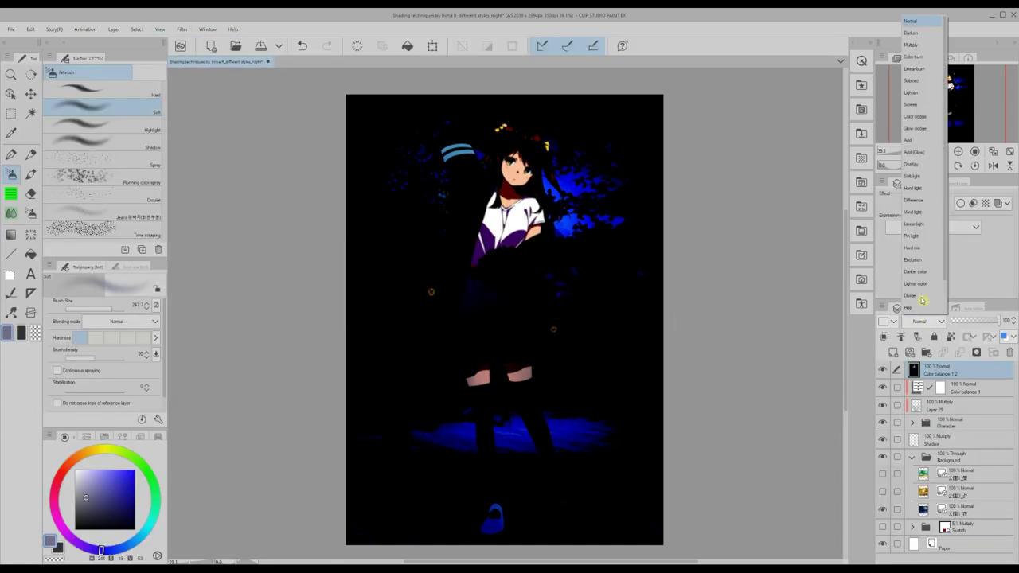
{"action": "left_click", "coordinate": [910, 105]}
{"action": "left_click_drag", "start_coordinate": [981, 326], "coordinate": [979, 325]}
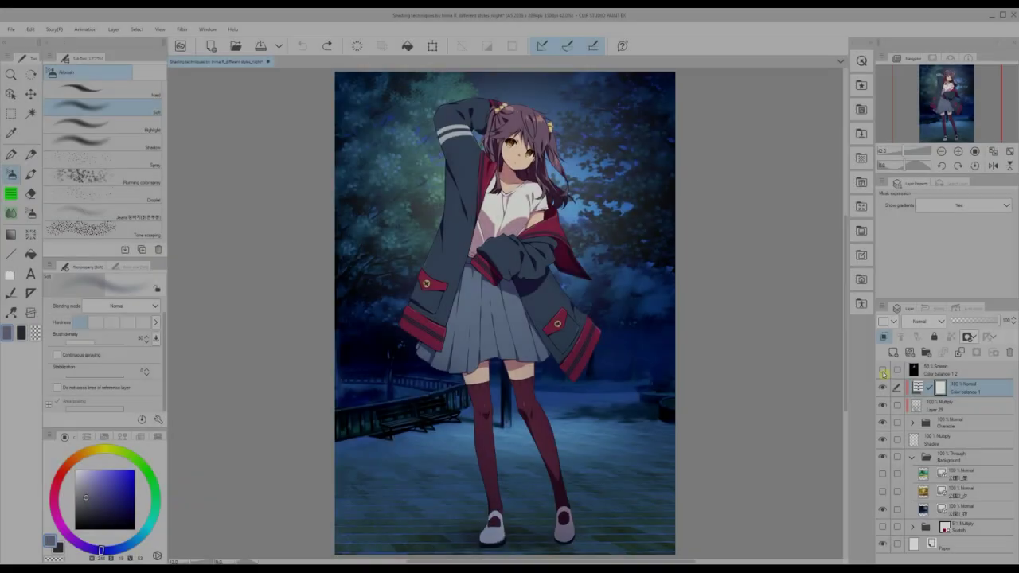
Merge the visible layers into a new layer above the Color Balance correction layer and scale it down slightly
{"action": "right_click", "coordinate": [949, 388]}
{"action": "left_click", "coordinate": [940, 366]}
{"action": "left_click", "coordinate": [30, 29]}
{"action": "mouse_move", "coordinate": [87, 303]}
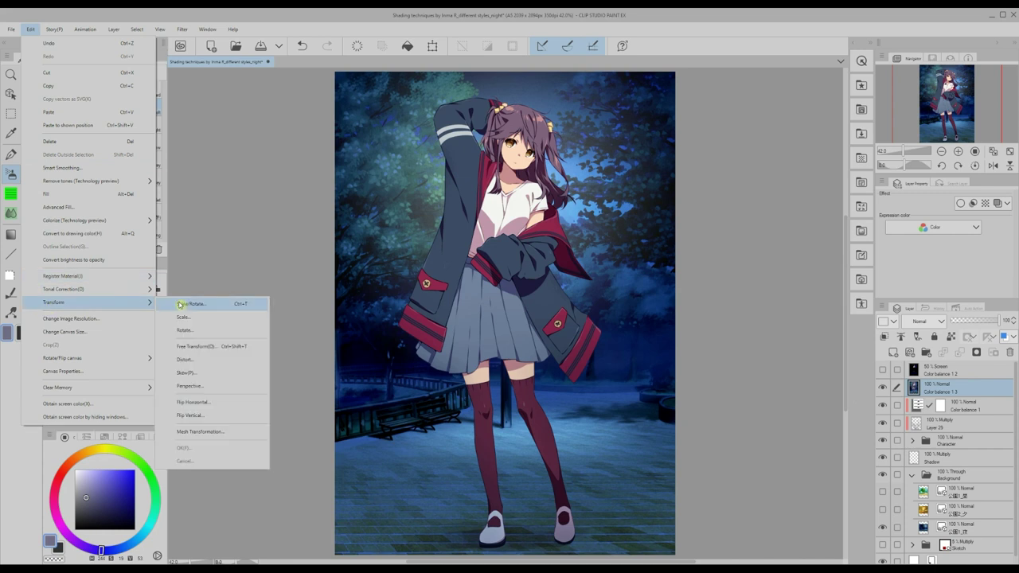
{"action": "left_click", "coordinate": [191, 304]}
{"action": "left_click", "coordinate": [475, 557]}
Apply a strong Gaussian blur to the slightly reduced merged layer
{"action": "left_click", "coordinate": [182, 28]}
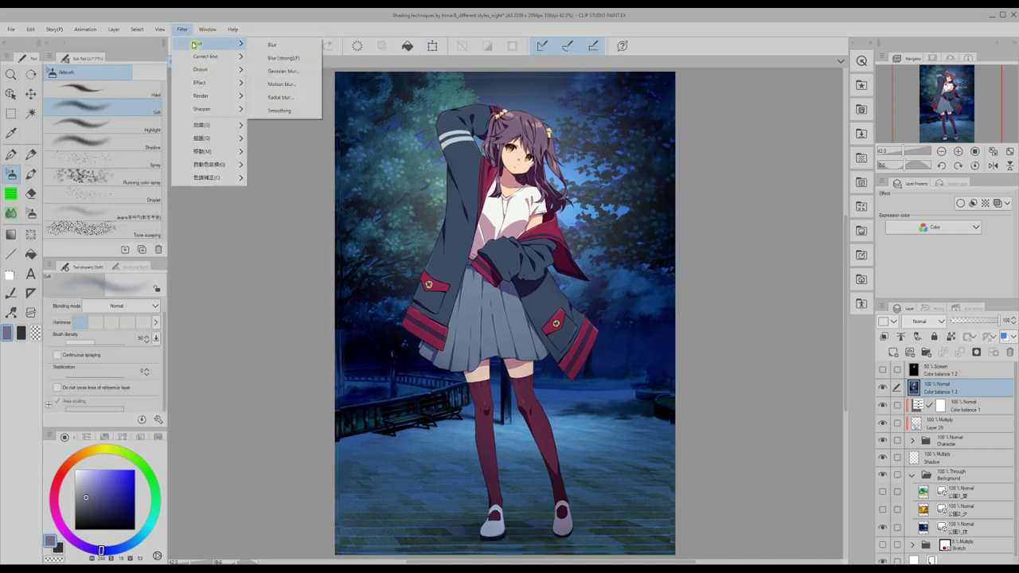
{"action": "left_click", "coordinate": [285, 71]}
{"action": "left_click", "coordinate": [657, 275]}
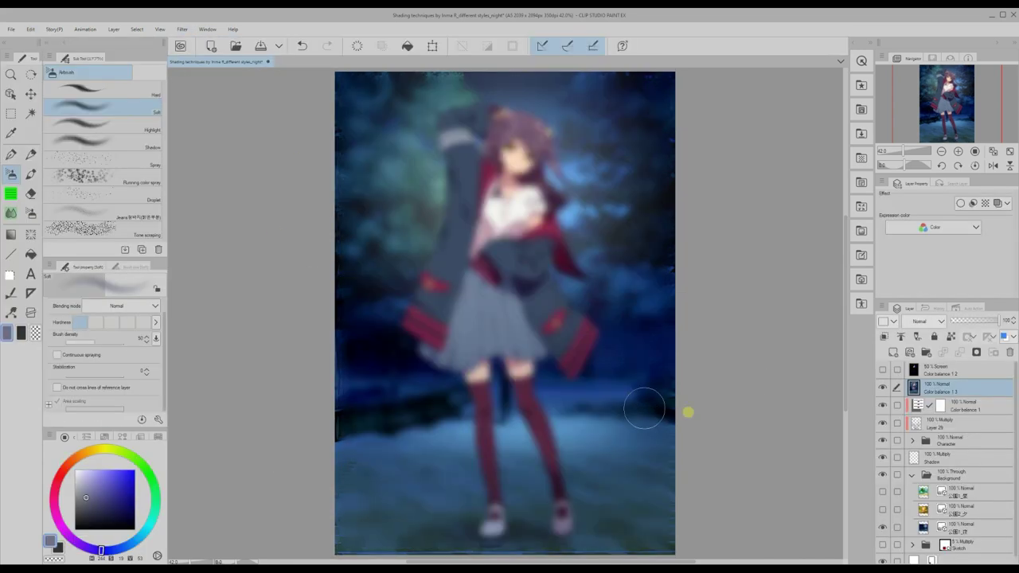
Set the blurred night layer to Overlay blending at about 34% opacity and toggle its visibility to compare
{"action": "left_click", "coordinate": [920, 321]}
{"action": "left_click", "coordinate": [922, 167]}
{"action": "left_click", "coordinate": [968, 321]}
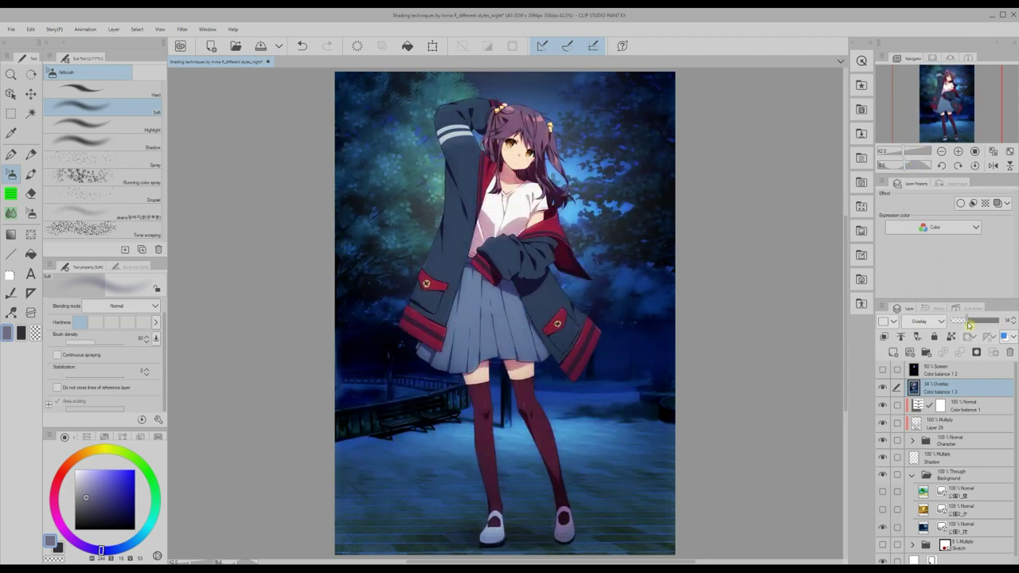
{"action": "left_click", "coordinate": [882, 387]}
{"action": "left_click", "coordinate": [882, 387]}
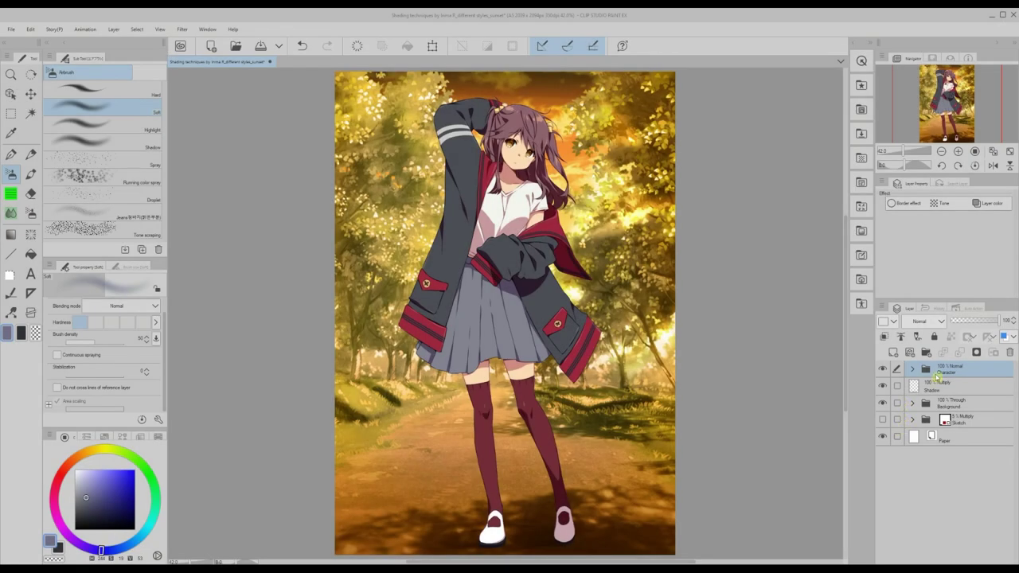
In the sunset version, merge the visible layers into a new layer above the Character folder and scale it to 97%
{"action": "right_click", "coordinate": [938, 372]}
{"action": "left_click", "coordinate": [926, 352]}
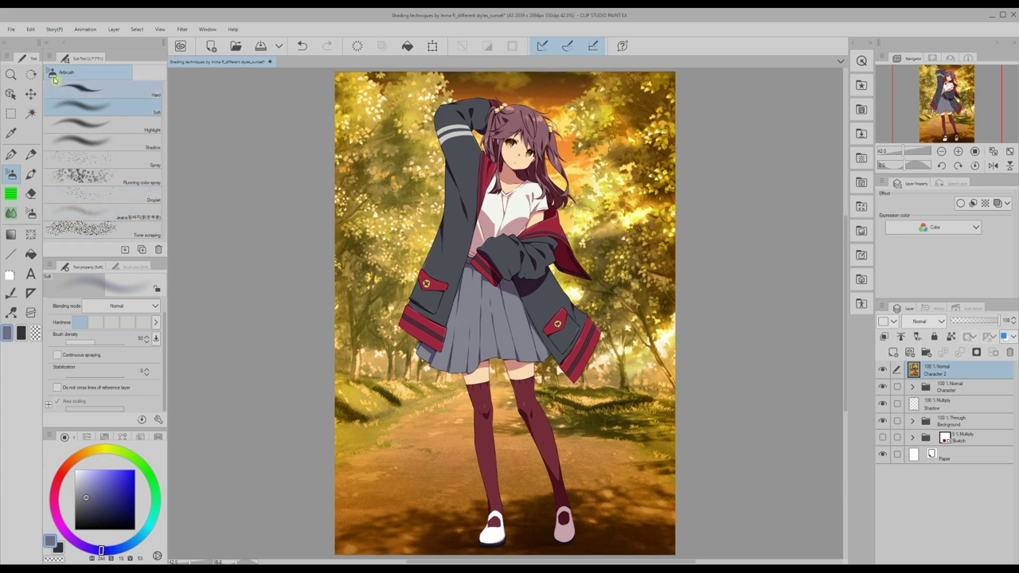
{"action": "left_click", "coordinate": [30, 29]}
{"action": "mouse_move", "coordinate": [120, 298]}
{"action": "left_click", "coordinate": [215, 302]}
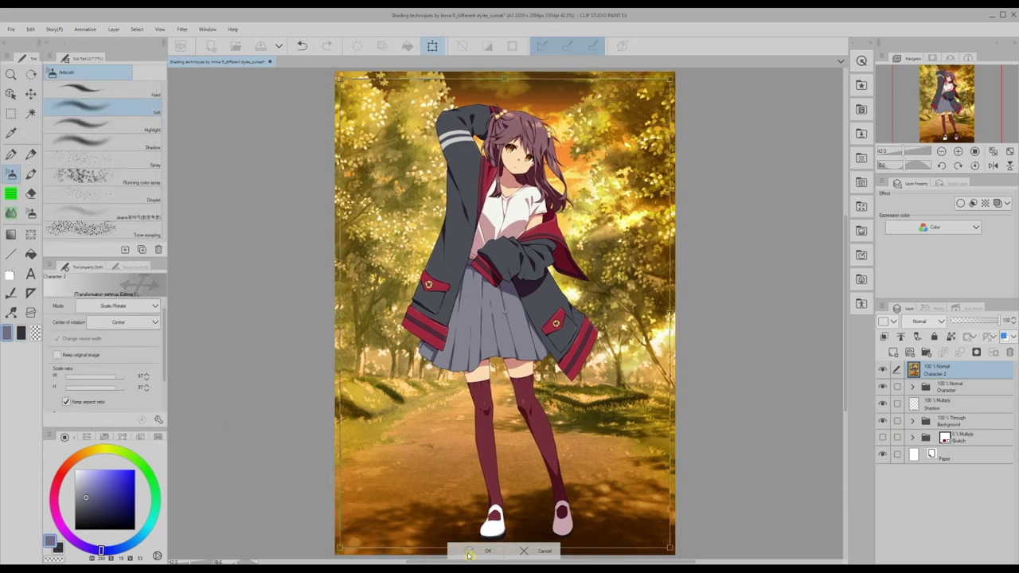
{"action": "left_click", "coordinate": [469, 551]}
Apply a Gaussian blur to the scaled merged layer of the sunset version
{"action": "left_click", "coordinate": [182, 28]}
{"action": "mouse_move", "coordinate": [193, 48]}
{"action": "left_click", "coordinate": [275, 76]}
{"action": "left_click", "coordinate": [647, 280]}
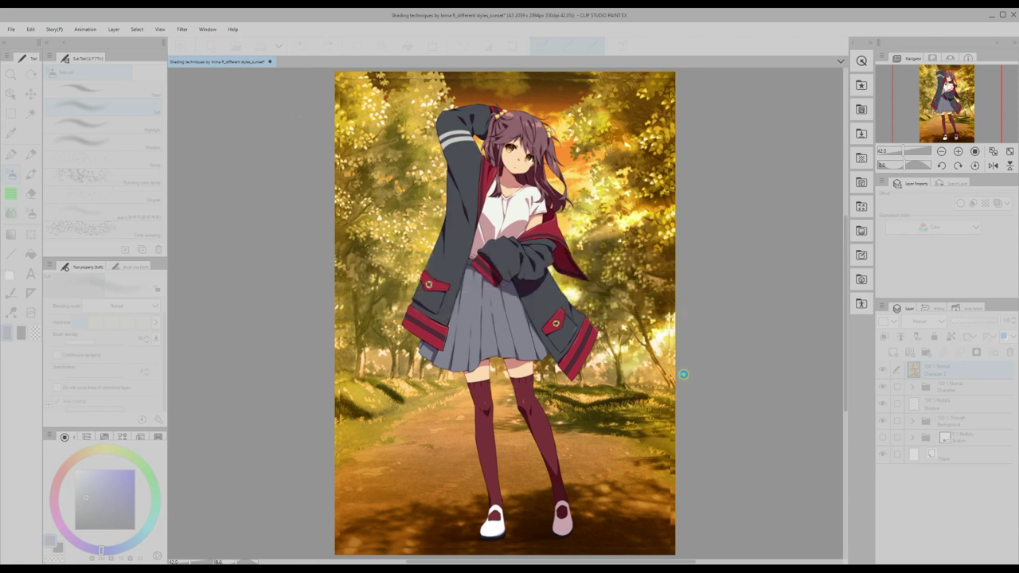
Set the blurred sunset layer to Overlay blending at about 39% opacity and hide it
{"action": "left_click", "coordinate": [925, 322]}
{"action": "left_click", "coordinate": [922, 165]}
{"action": "left_click", "coordinate": [973, 321]}
{"action": "left_click_drag", "start_coordinate": [971, 324], "coordinate": [964, 322]}
{"action": "left_click", "coordinate": [846, 371]}
{"action": "left_click", "coordinate": [883, 370]}
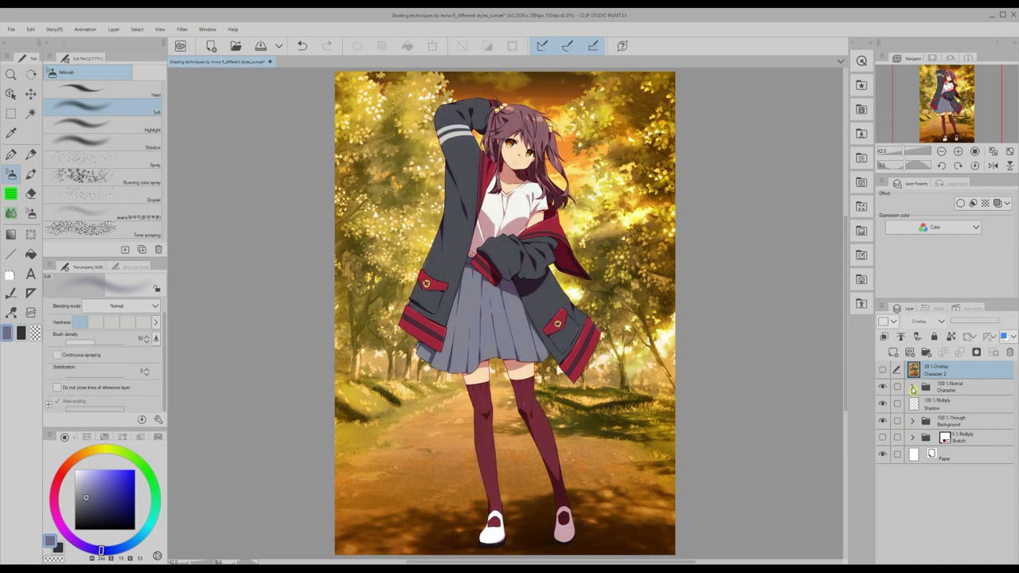
Expand the Character folder down to the Hair group in BASE COLORS and hide the hair's Multiply shadow layer
{"action": "left_click", "coordinate": [912, 387]}
{"action": "left_click_drag", "start_coordinate": [1015, 416], "coordinate": [1012, 516]}
{"action": "left_click", "coordinate": [922, 488]}
{"action": "left_click", "coordinate": [930, 419]}
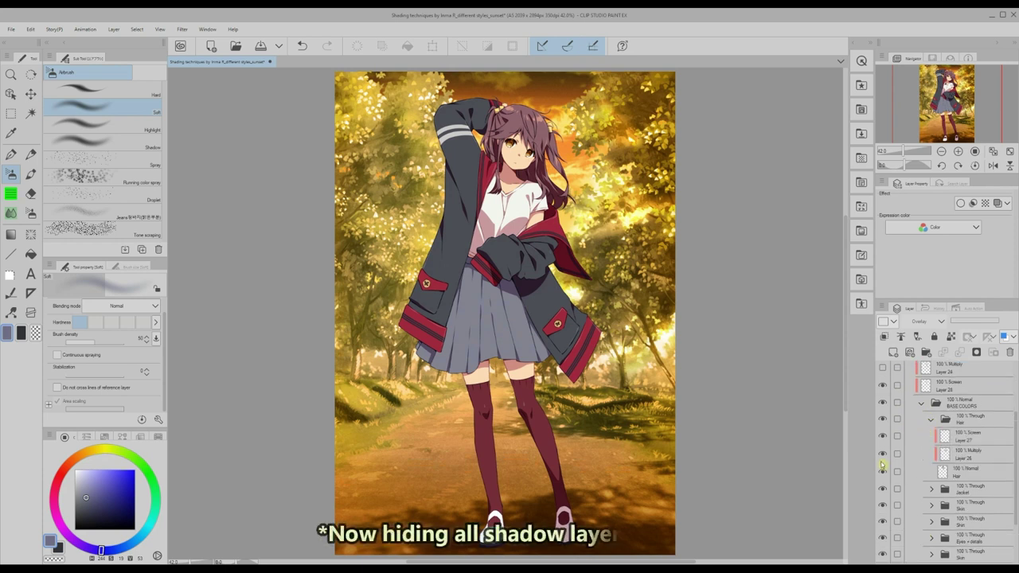
{"action": "left_click", "coordinate": [882, 456]}
Hide the shadow layers in the remaining clothing and skin groups, then collapse the BASE COLORS folder
{"action": "left_click", "coordinate": [930, 422]}
{"action": "left_click", "coordinate": [931, 436]}
{"action": "left_click", "coordinate": [931, 436]}
{"action": "left_click", "coordinate": [932, 453]}
{"action": "left_click", "coordinate": [931, 452]}
{"action": "left_click", "coordinate": [931, 468]}
{"action": "left_click", "coordinate": [931, 468]}
{"action": "left_click", "coordinate": [931, 485]}
{"action": "left_click_drag", "start_coordinate": [1015, 483], "coordinate": [1014, 521]}
{"action": "left_click", "coordinate": [883, 450]}
{"action": "left_click", "coordinate": [932, 398]}
{"action": "left_click", "coordinate": [932, 487]}
{"action": "left_click", "coordinate": [883, 542]}
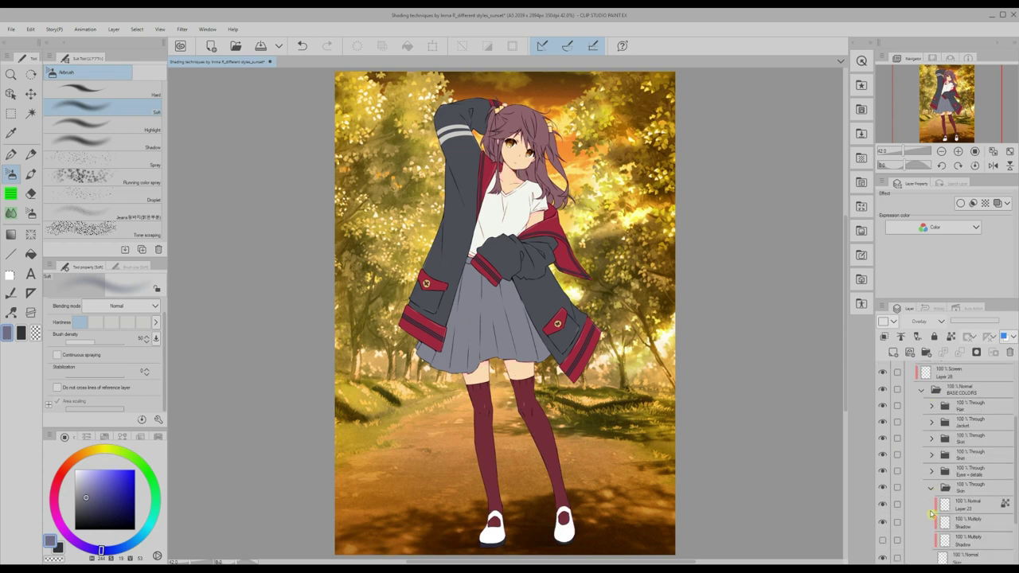
{"action": "left_click", "coordinate": [922, 392]}
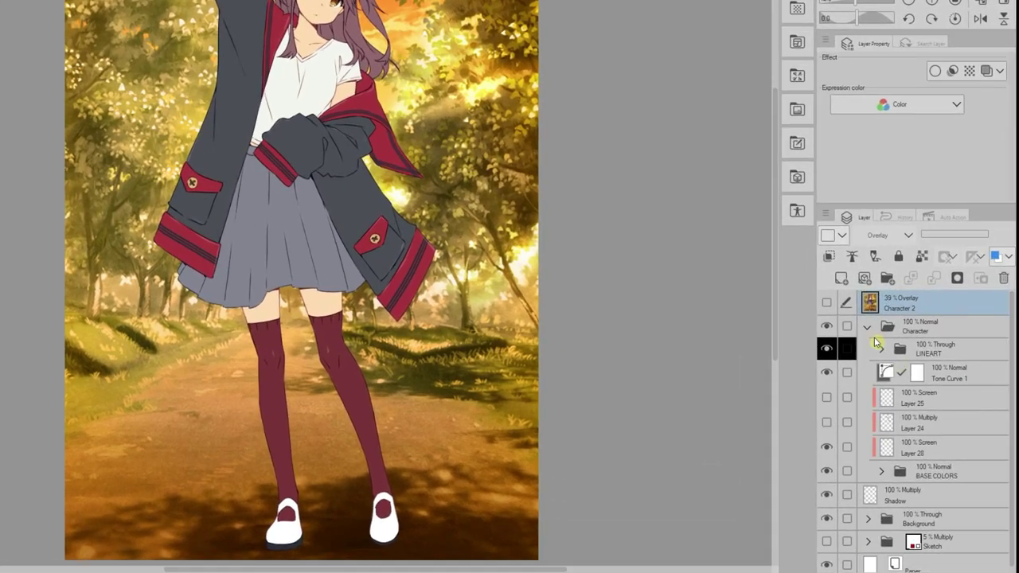
Add a clipped raster layer directly above the BASE COLORS folder and set its blending mode to Multiply
{"action": "left_click", "coordinate": [868, 331]}
{"action": "left_click", "coordinate": [867, 330]}
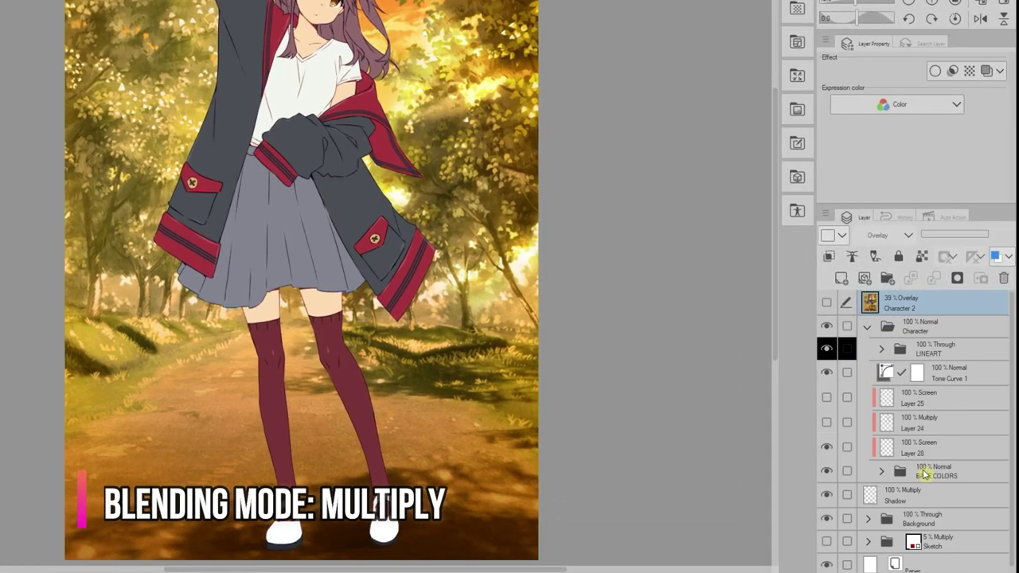
{"action": "left_click", "coordinate": [924, 473]}
{"action": "left_click", "coordinate": [841, 279]}
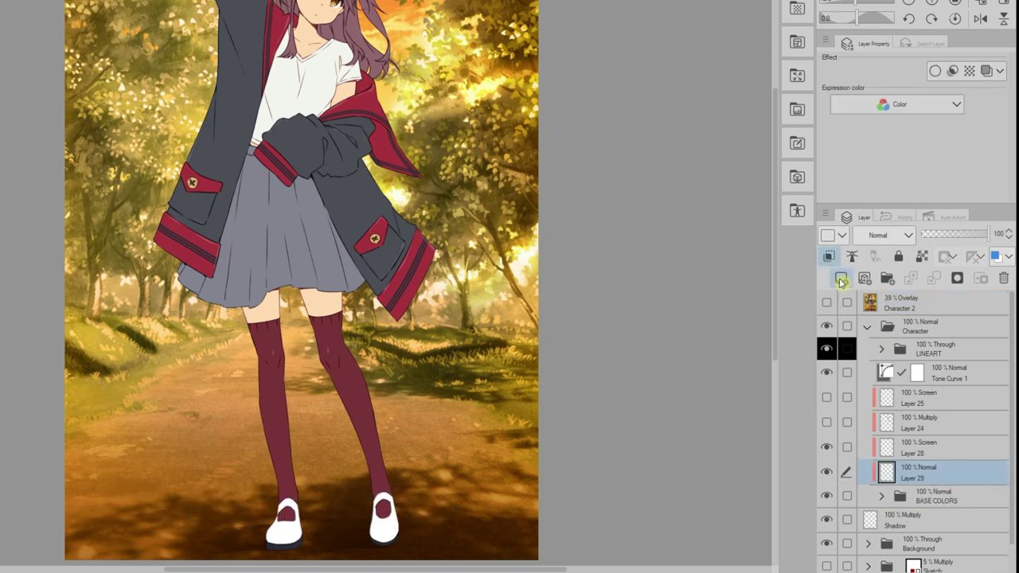
{"action": "left_click", "coordinate": [883, 235]}
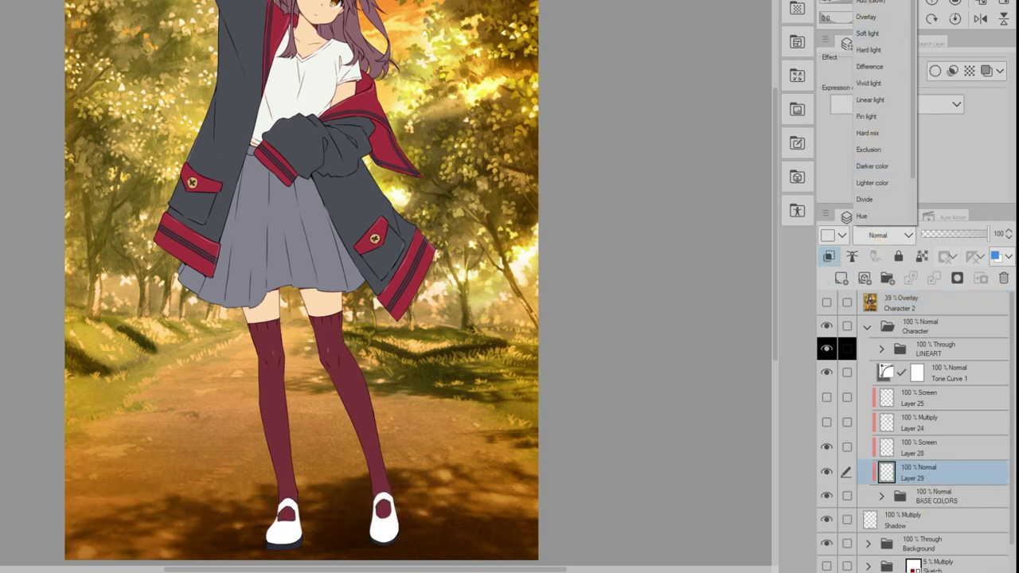
{"action": "left_click", "coordinate": [870, 1]}
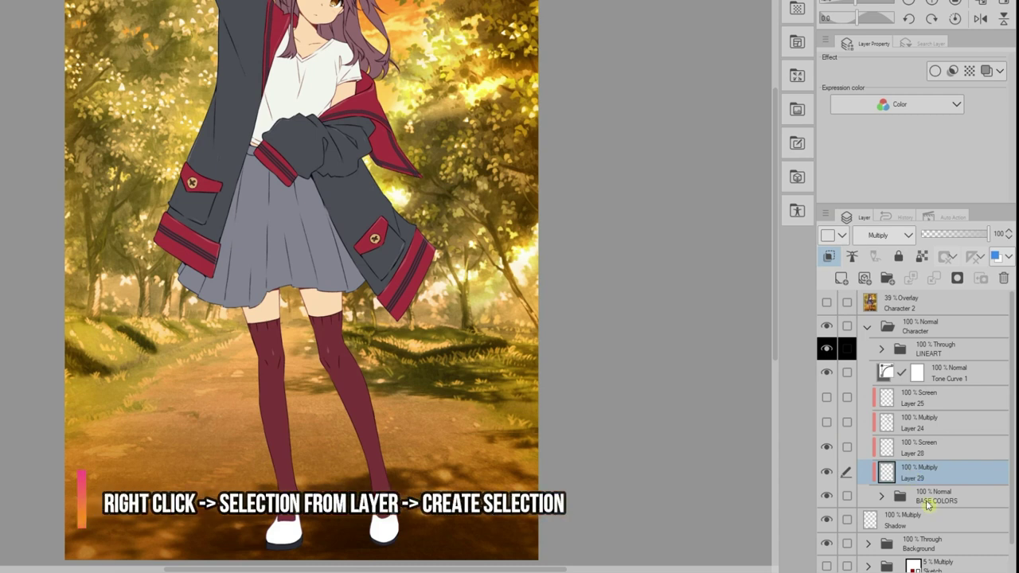
Create a selection from the BASE COLORS folder and expand it by 10 px
{"action": "right_click", "coordinate": [928, 505]}
{"action": "mouse_move", "coordinate": [875, 321]}
{"action": "left_click", "coordinate": [763, 324]}
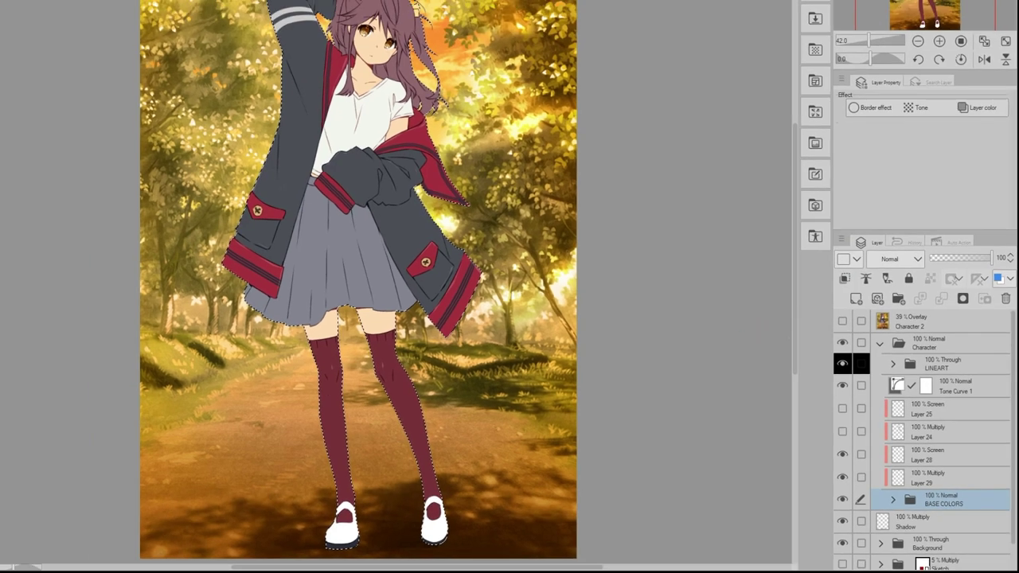
{"action": "left_click", "coordinate": [119, 18]}
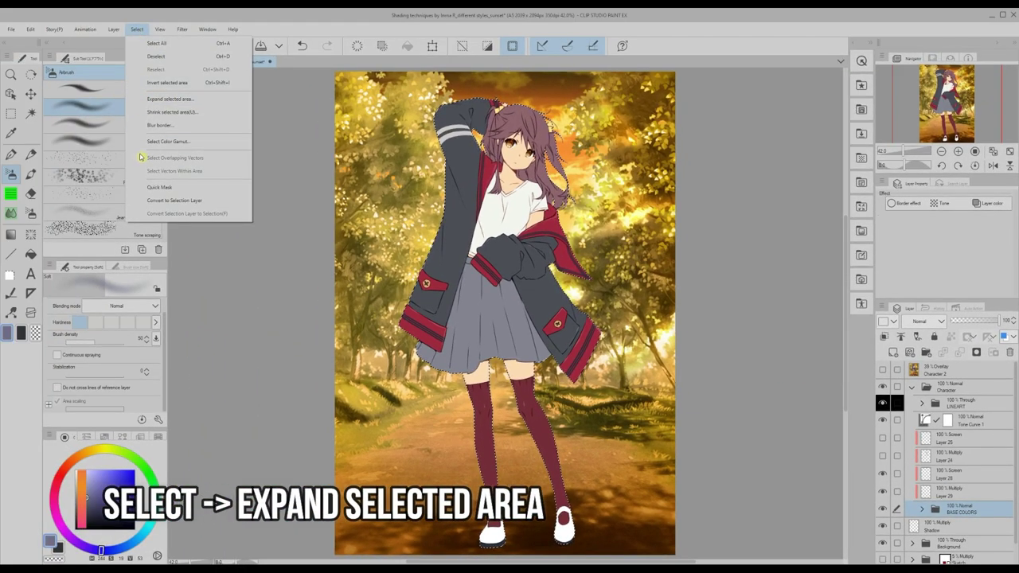
{"action": "left_click", "coordinate": [153, 100]}
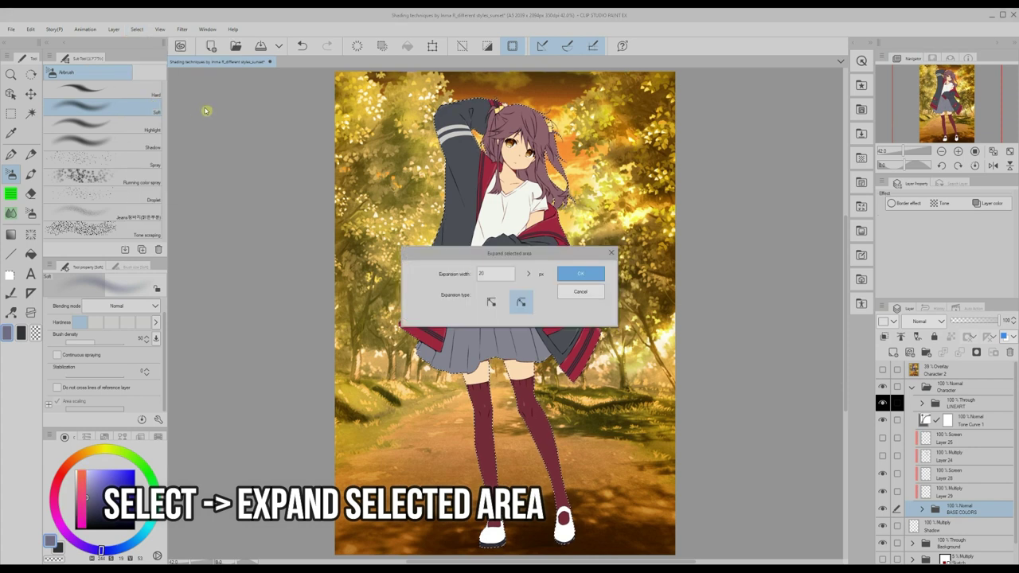
{"action": "left_click_drag", "start_coordinate": [486, 273], "coordinate": [460, 302]}
{"action": "type", "text": "10"}
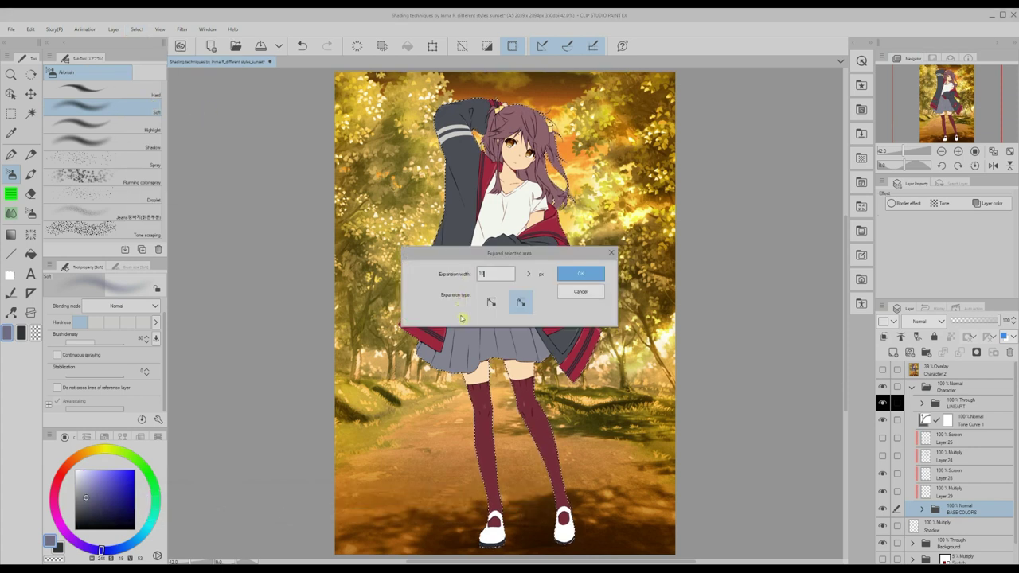
{"action": "left_click", "coordinate": [573, 274]}
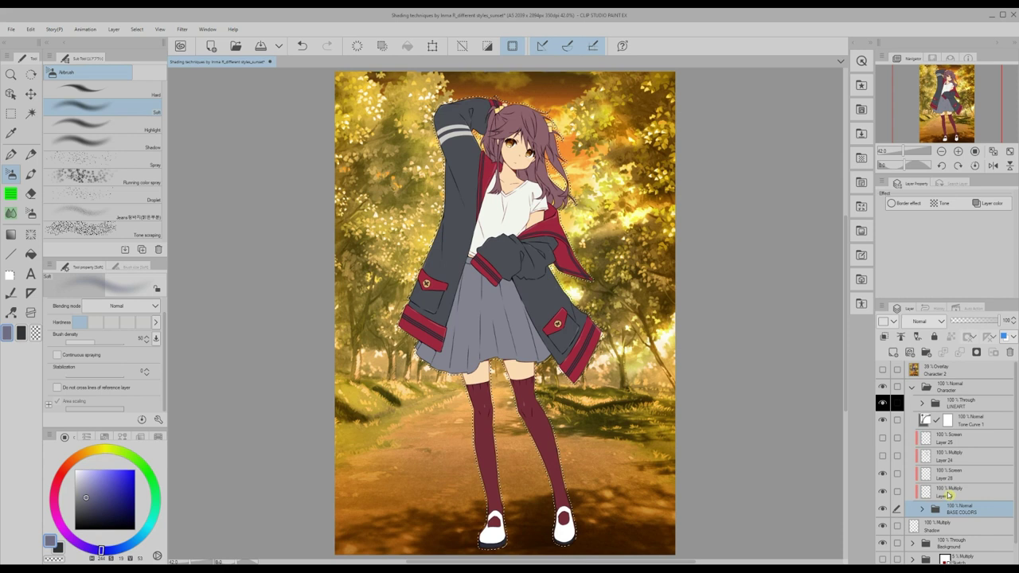
Fill the selection with a muted pinkish red on the new Multiply layer above BASE COLORS, and deselect
{"action": "left_click", "coordinate": [947, 491]}
{"action": "left_click", "coordinate": [52, 482]}
{"action": "left_click", "coordinate": [90, 485]}
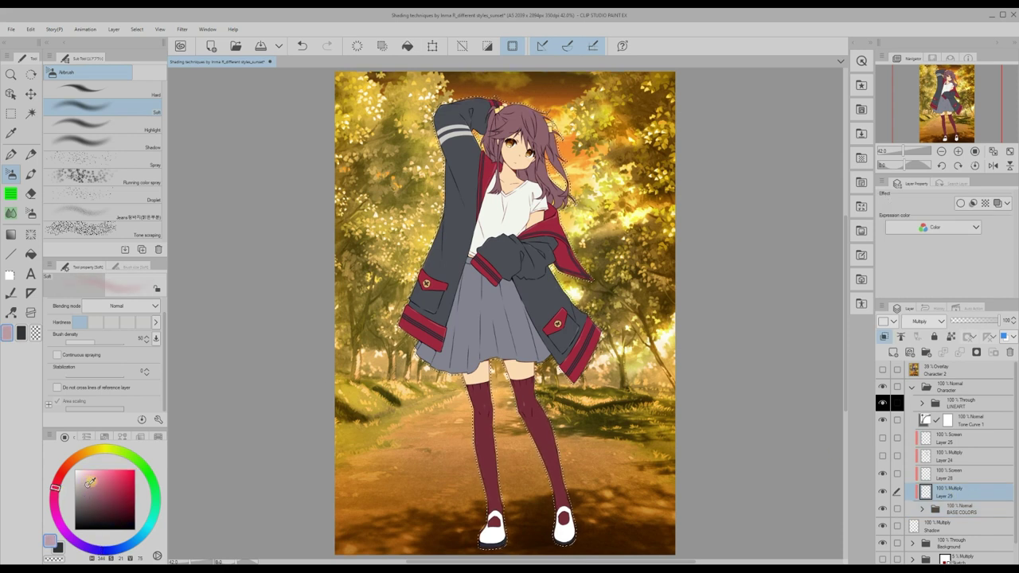
{"action": "left_click", "coordinate": [30, 29]}
{"action": "left_click", "coordinate": [56, 201]}
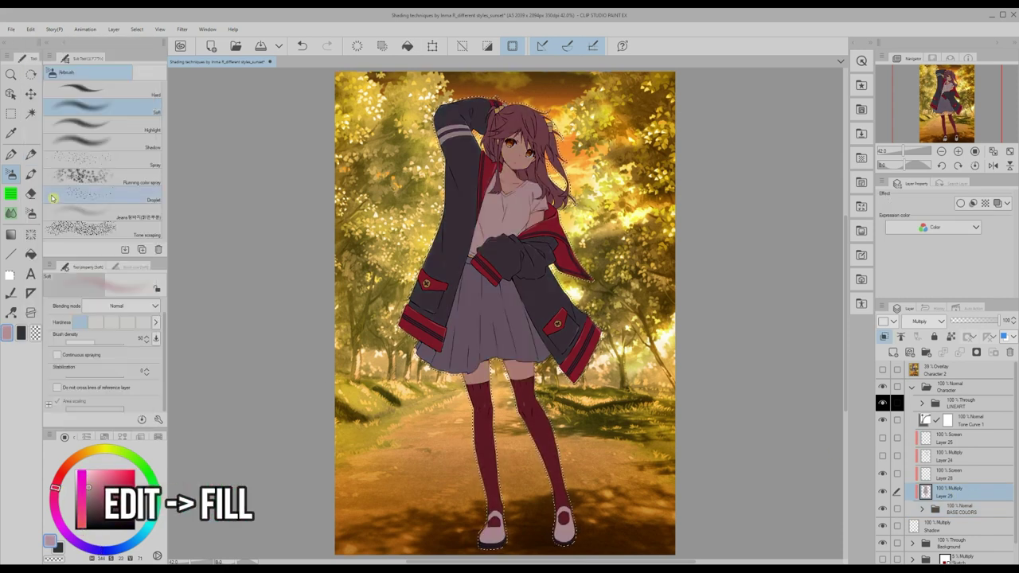
{"action": "left_click_drag", "start_coordinate": [530, 562], "coordinate": [517, 563]}
{"action": "left_click", "coordinate": [462, 46]}
Recolor the Multiply layer's fill with a slightly adjusted muted red using Convert to drawing color
{"action": "left_click_drag", "start_coordinate": [848, 375], "coordinate": [847, 338]}
{"action": "left_click", "coordinate": [30, 30]}
{"action": "left_click", "coordinate": [130, 236]}
Add a mask to the Multiply layer and erase thin rim lights along the jacket, hair and face with the transparent Mapping pen
{"action": "left_click", "coordinate": [958, 152]}
{"action": "left_click", "coordinate": [959, 152]}
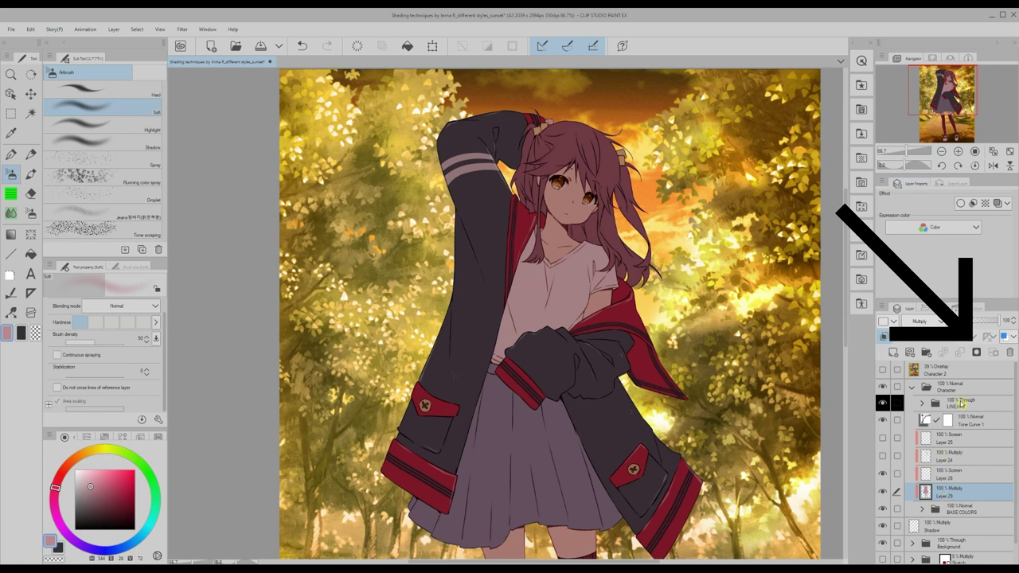
{"action": "left_click", "coordinate": [978, 354]}
{"action": "left_click_drag", "start_coordinate": [847, 344], "coordinate": [846, 341]}
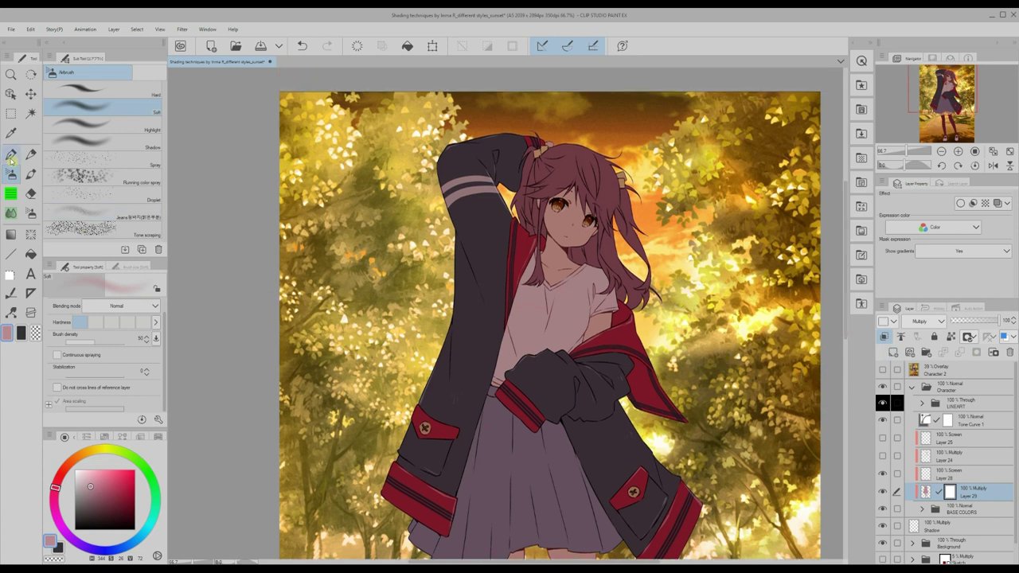
{"action": "left_click", "coordinate": [11, 157]}
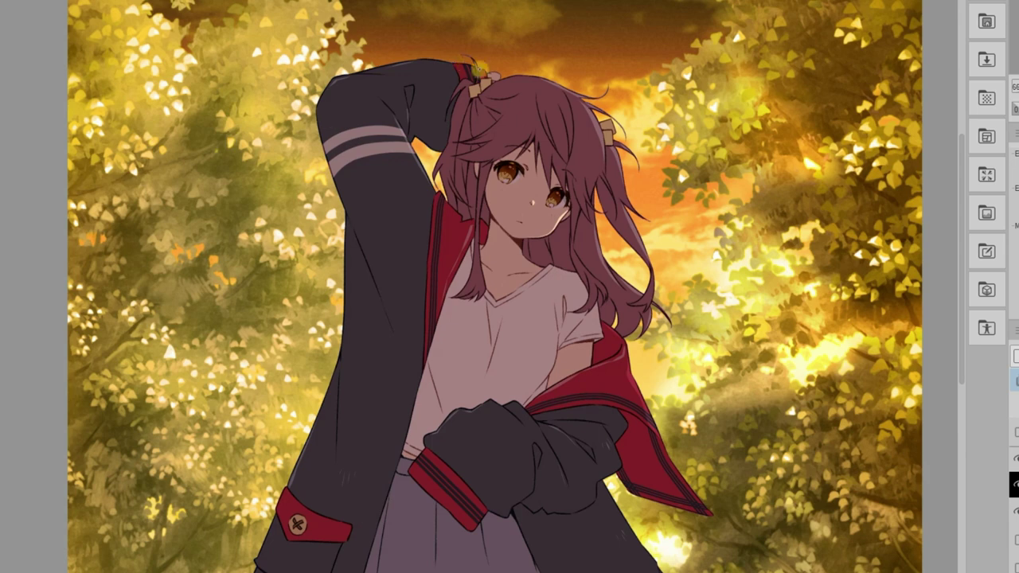
{"action": "left_click_drag", "start_coordinate": [318, 102], "coordinate": [343, 192]}
{"action": "mouse_move", "coordinate": [347, 228]}
{"action": "left_mouse_down"}
{"action": "mouse_move", "coordinate": [343, 397]}
{"action": "mouse_move", "coordinate": [309, 439]}
{"action": "mouse_move", "coordinate": [279, 511]}
{"action": "left_mouse_up"}
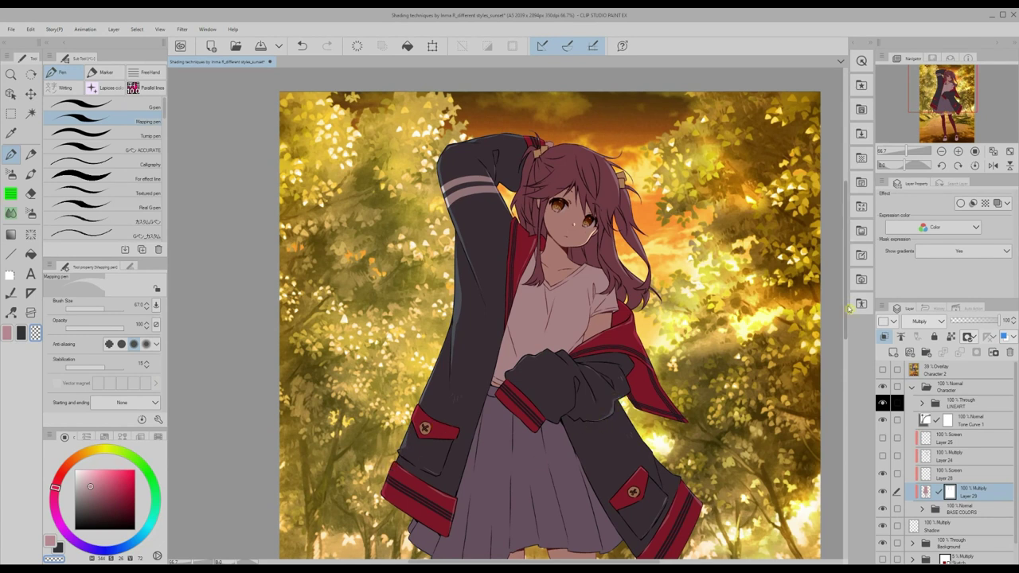
{"action": "scroll", "coordinate": [850, 309], "scroll_direction": "down", "scroll_amount": 3}
{"action": "scroll", "coordinate": [667, 395], "scroll_direction": "down", "scroll_amount": 6}
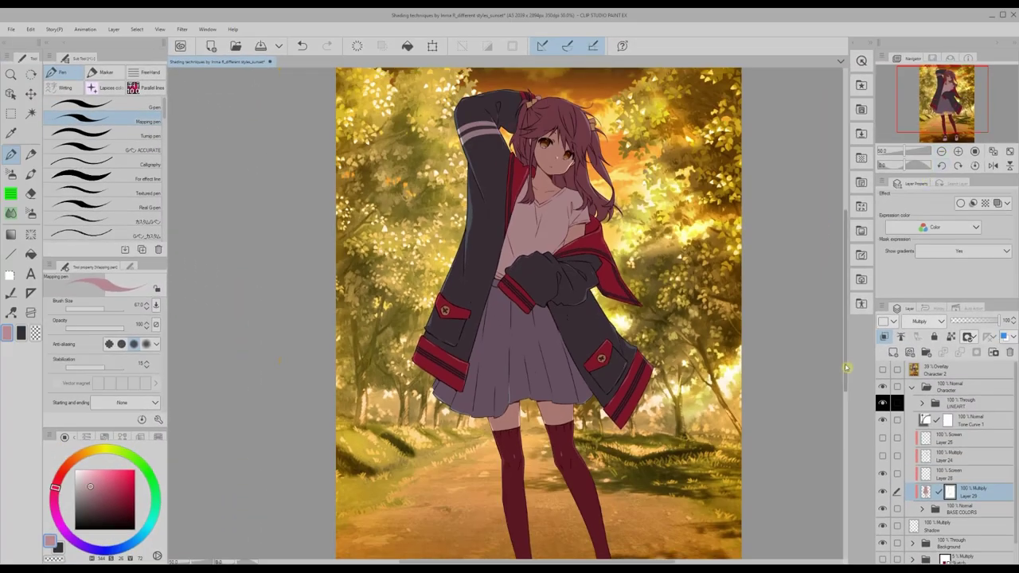
Lock the transparent pixels of the Multiply shadow layer and create a selection from the Hair folder in BASE COLORS
{"action": "left_click_drag", "start_coordinate": [847, 368], "coordinate": [847, 378]}
{"action": "left_click", "coordinate": [925, 493]}
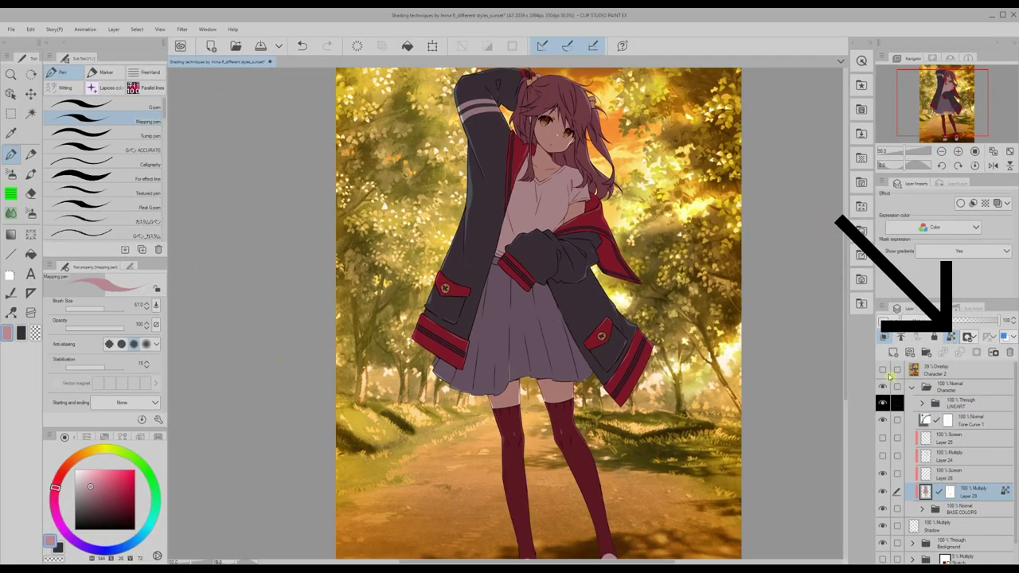
{"action": "left_click", "coordinate": [922, 510]}
{"action": "scroll", "coordinate": [946, 492], "scroll_direction": "down", "scroll_amount": 2}
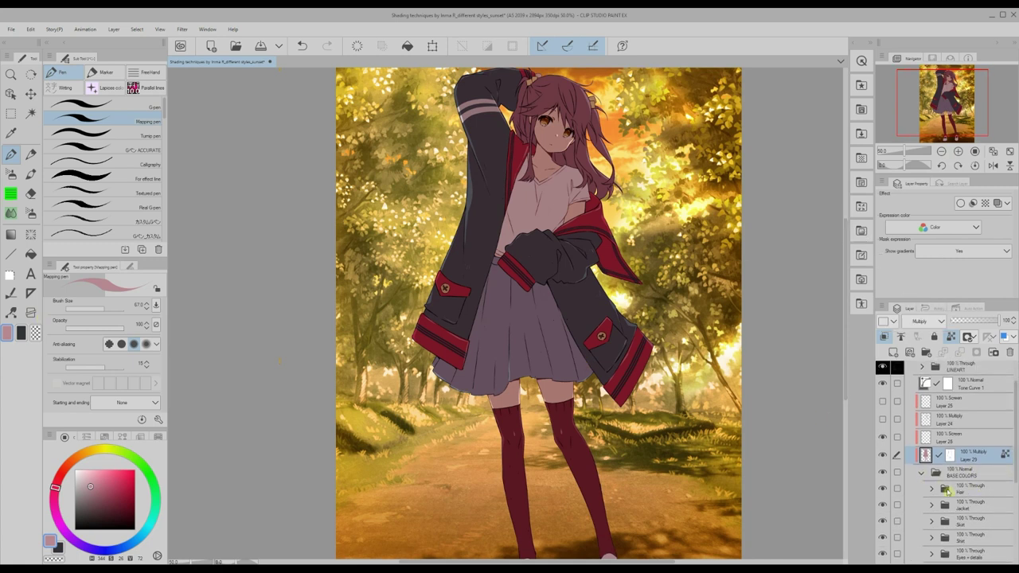
{"action": "right_click", "coordinate": [956, 492]}
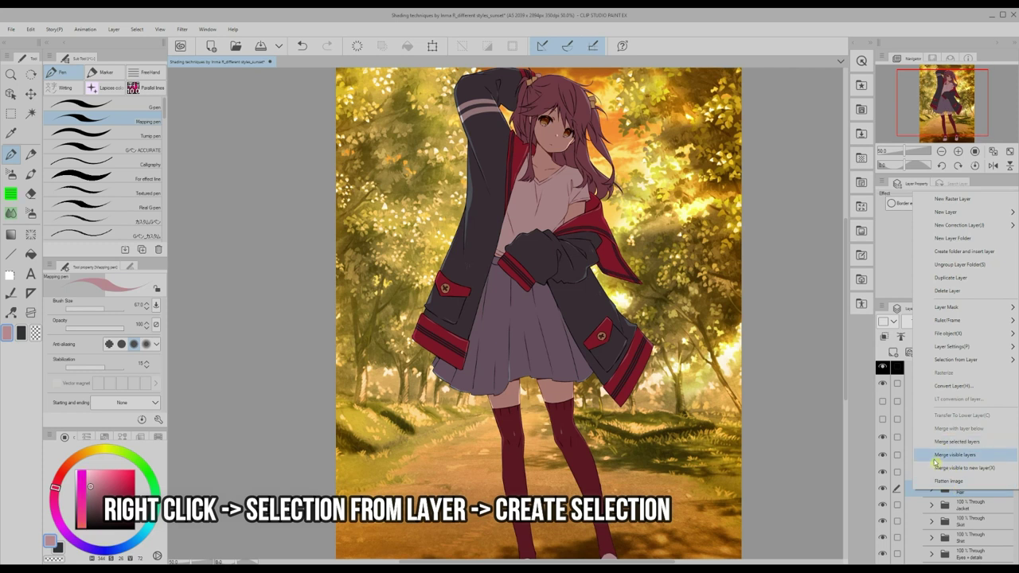
{"action": "mouse_move", "coordinate": [948, 359]}
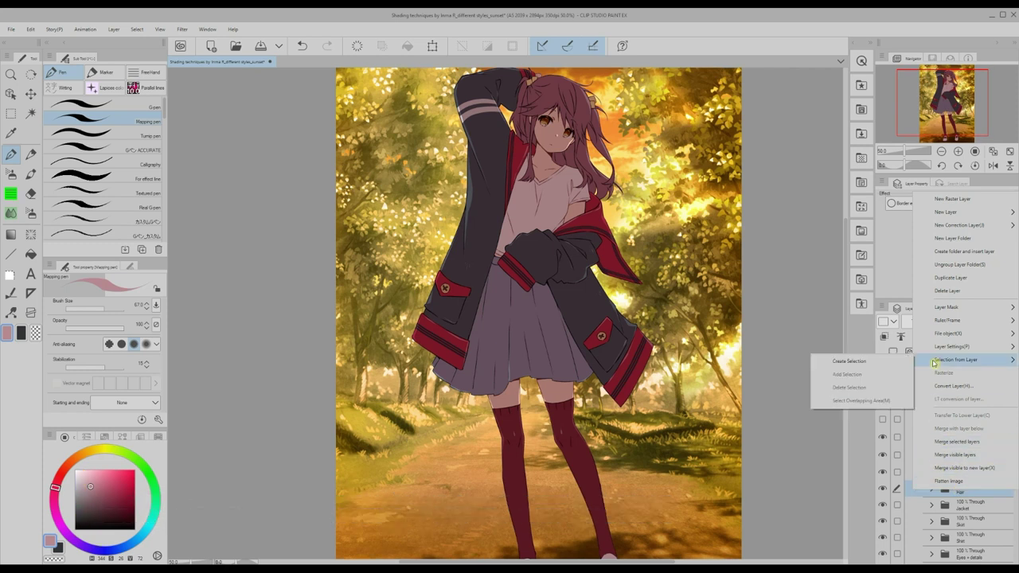
{"action": "left_click", "coordinate": [836, 359]}
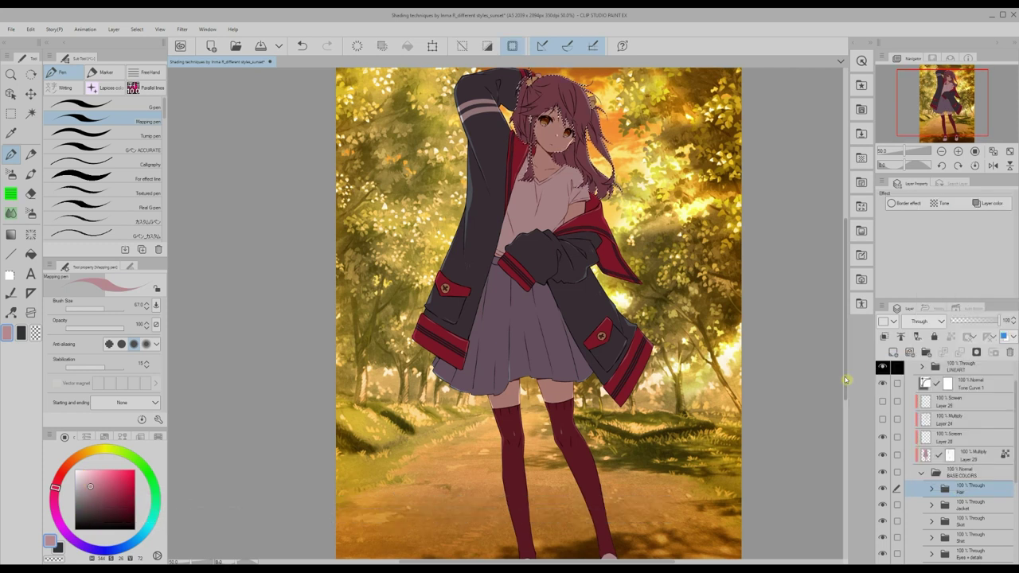
Recolor the Multiply layer's hair area with a darker muted red using Convert to drawing color, and deselect
{"action": "scroll", "coordinate": [844, 364], "scroll_direction": "up", "scroll_amount": 2}
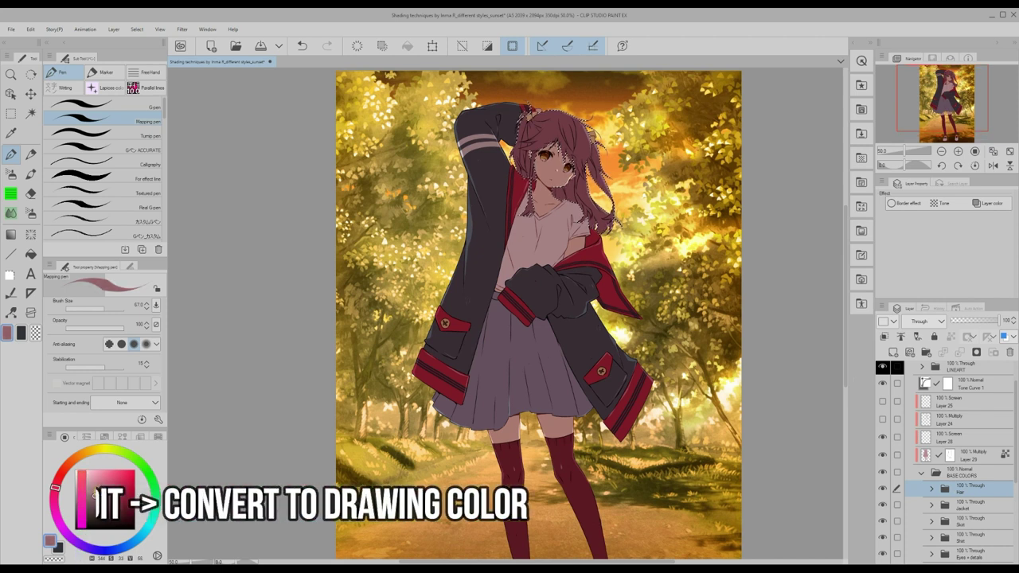
{"action": "left_click", "coordinate": [926, 455]}
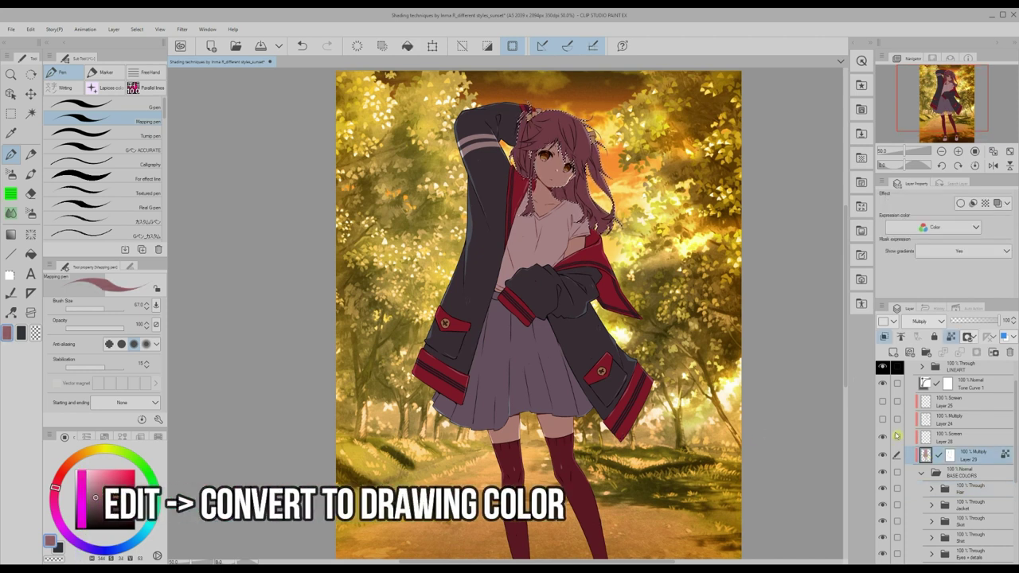
{"action": "left_click", "coordinate": [30, 28]}
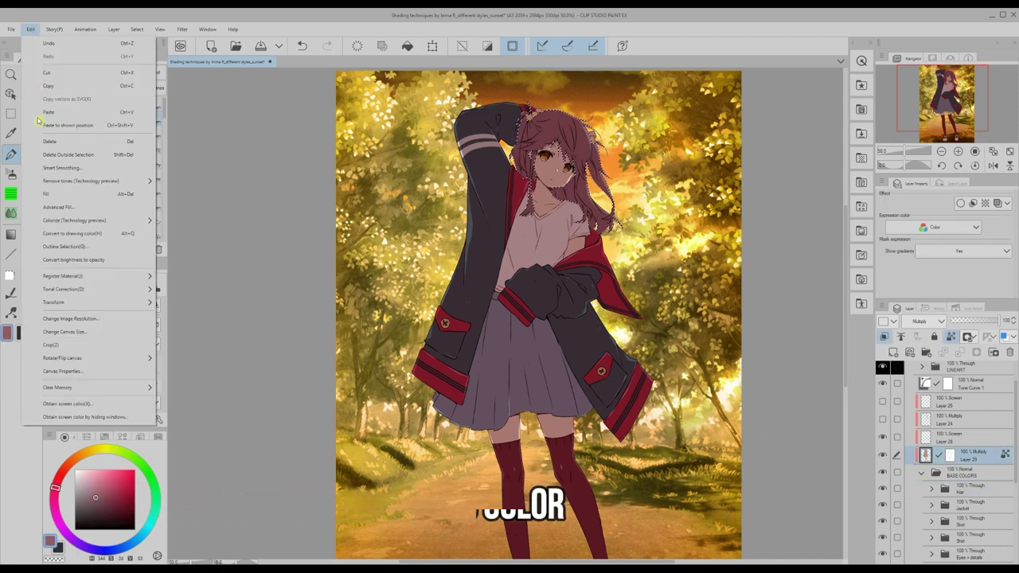
{"action": "left_click", "coordinate": [48, 233]}
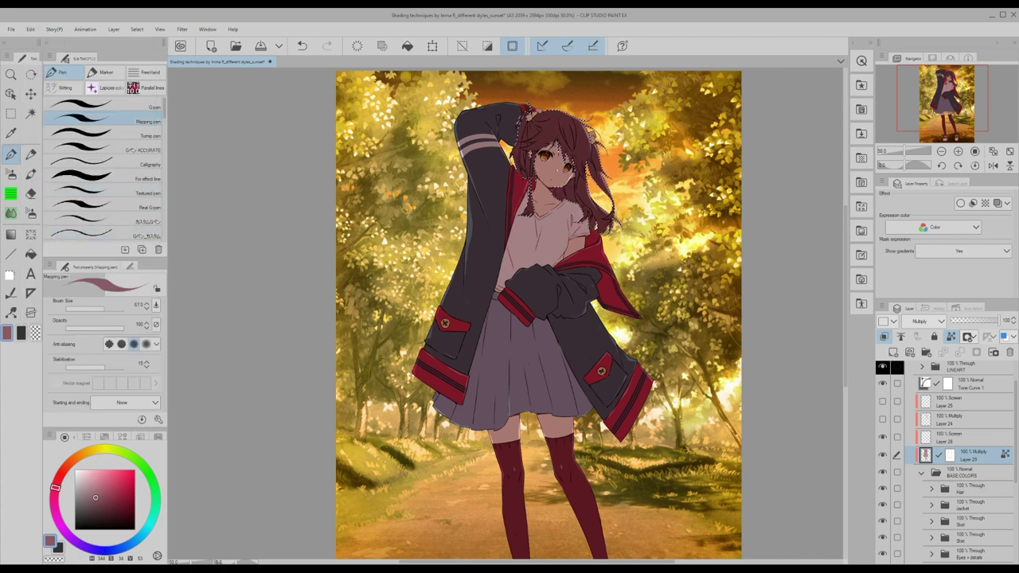
{"action": "left_click", "coordinate": [463, 46]}
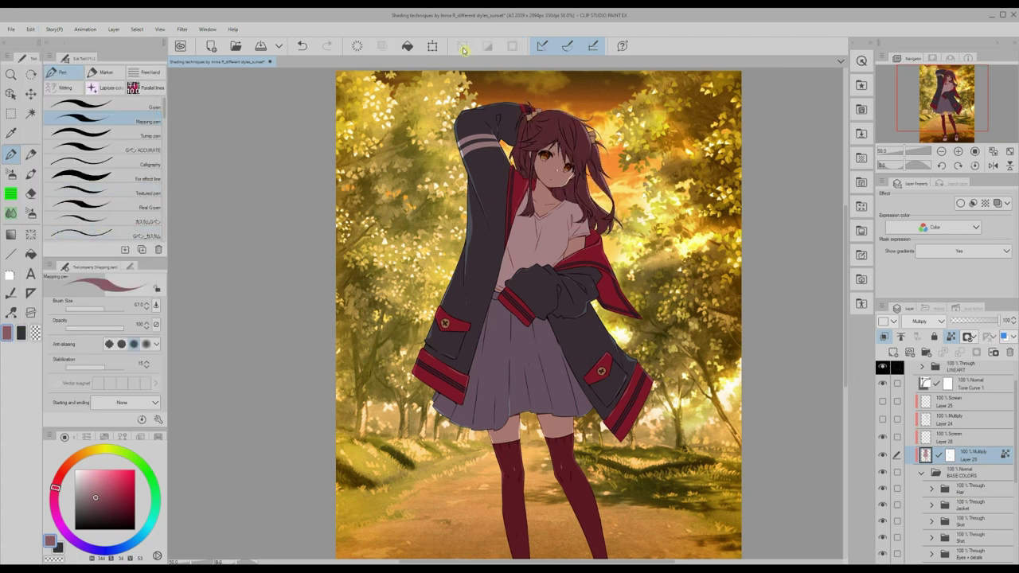
Airbrush the darker red softly over the lower jacket, skirt and legs on the Multiply layer with an enlarged Soft brush
{"action": "left_click_drag", "start_coordinate": [844, 371], "coordinate": [846, 367]}
{"action": "left_click", "coordinate": [12, 174]}
{"action": "key", "text": "]"}
{"action": "mouse_move", "coordinate": [426, 393]}
{"action": "left_mouse_down"}
{"action": "mouse_move", "coordinate": [605, 431]}
{"action": "mouse_move", "coordinate": [541, 429]}
{"action": "mouse_move", "coordinate": [418, 400]}
{"action": "left_mouse_up"}
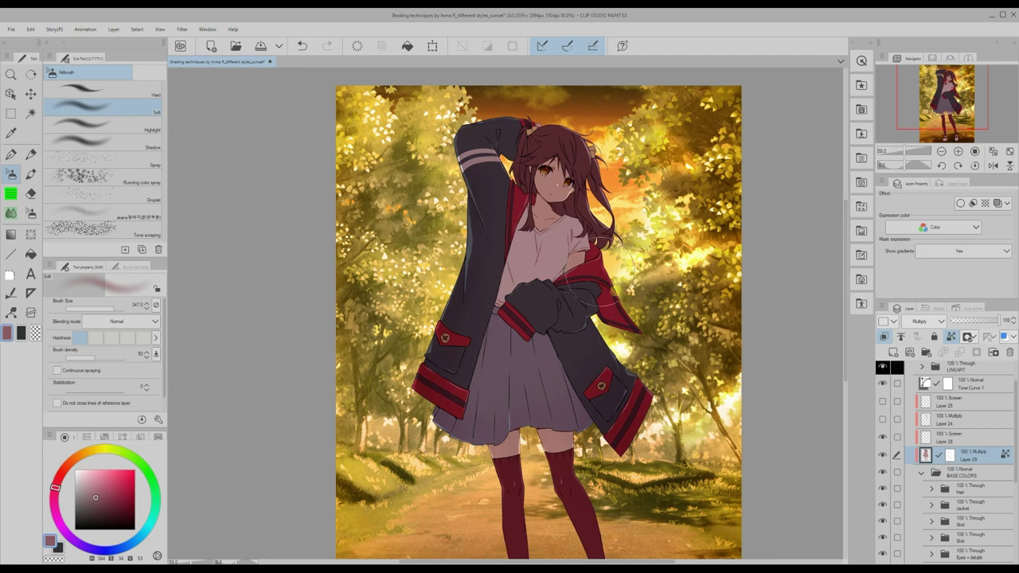
{"action": "left_click_drag", "start_coordinate": [846, 332], "coordinate": [845, 392]}
{"action": "mouse_move", "coordinate": [610, 430]}
{"action": "left_mouse_down"}
{"action": "mouse_move", "coordinate": [511, 429]}
{"action": "mouse_move", "coordinate": [517, 414]}
{"action": "left_mouse_up"}
Select the Multiply layer's mask and refine the rim lights on the character with the transparent Mapping pen
{"action": "left_click_drag", "start_coordinate": [901, 152], "coordinate": [906, 154]}
{"action": "left_click_drag", "start_coordinate": [845, 318], "coordinate": [846, 298]}
{"action": "left_click", "coordinate": [950, 456]}
{"action": "left_click_drag", "start_coordinate": [904, 152], "coordinate": [909, 152]}
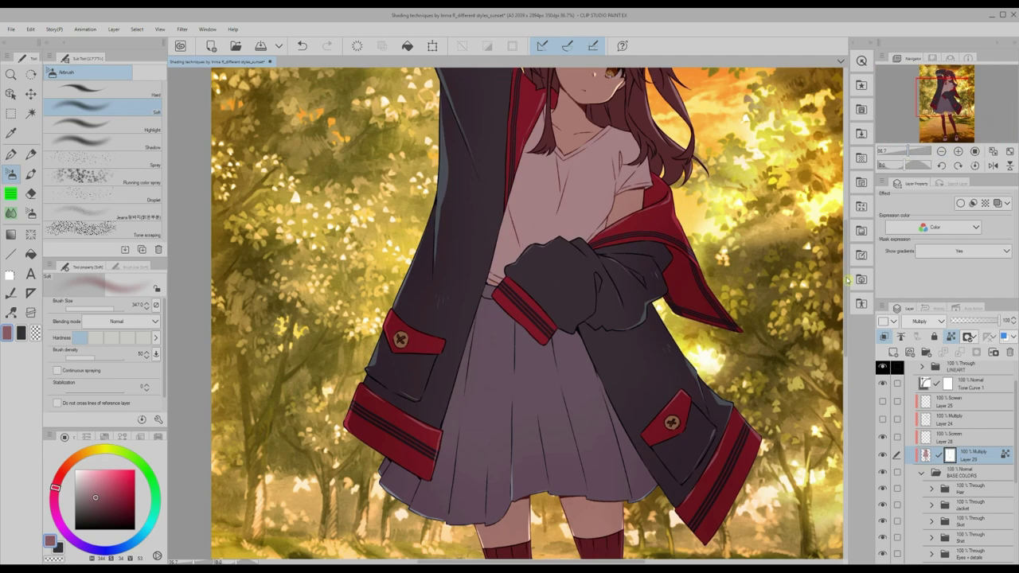
{"action": "key", "text": "p"}
{"action": "scroll", "coordinate": [211, 419], "scroll_direction": "up", "scroll_amount": 3}
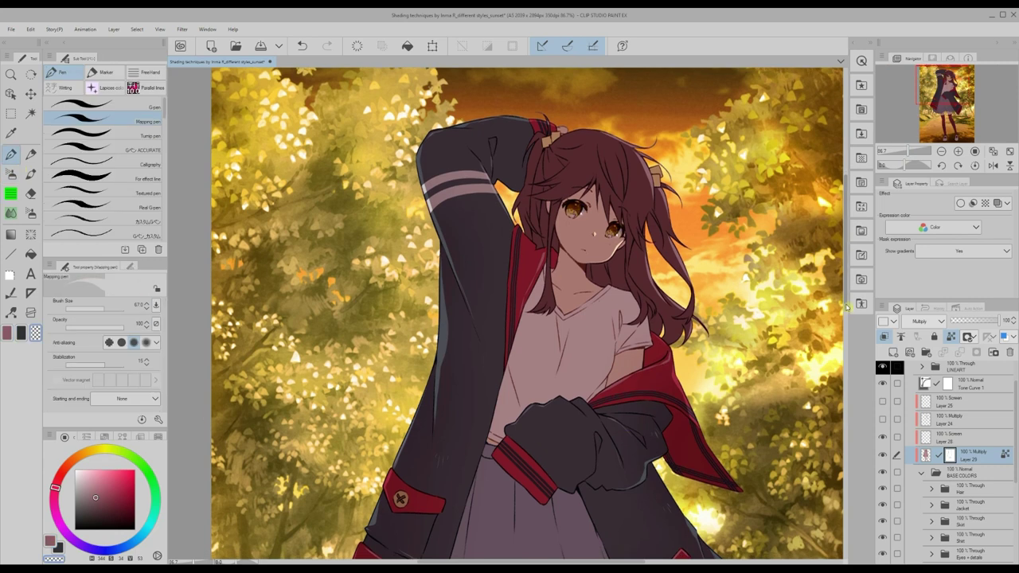
{"action": "scroll", "coordinate": [848, 306], "scroll_direction": "down", "scroll_amount": 1}
{"action": "left_click_drag", "start_coordinate": [846, 312], "coordinate": [846, 328]}
{"action": "left_click", "coordinate": [941, 151]}
{"action": "left_click", "coordinate": [941, 151]}
Collapse the Character folder, merge the visible layers into a new layer above it and scale that layer down slightly
{"action": "left_click_drag", "start_coordinate": [1016, 398], "coordinate": [1014, 382]}
{"action": "left_click", "coordinate": [913, 387]}
{"action": "right_click", "coordinate": [945, 388]}
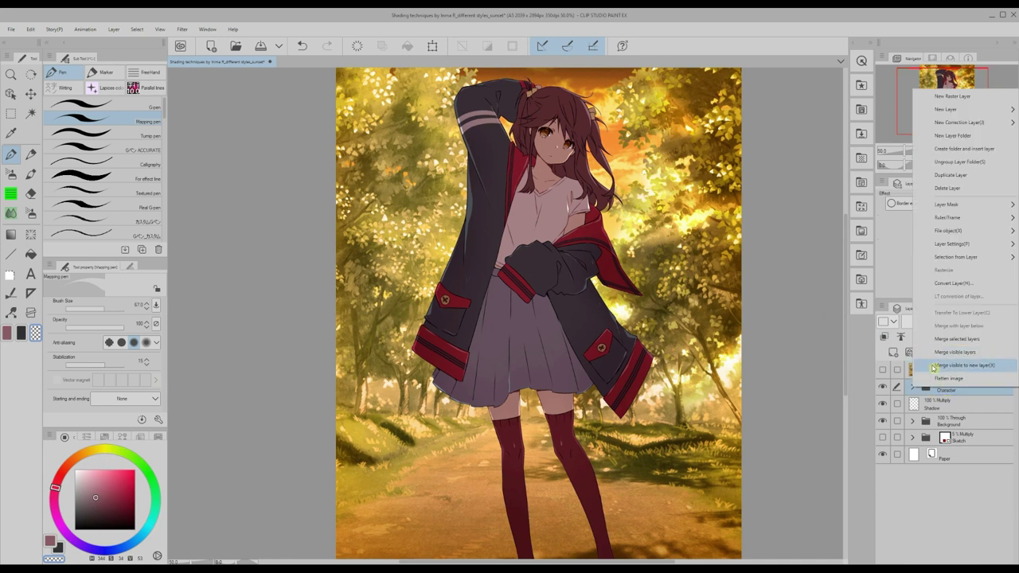
{"action": "left_click", "coordinate": [933, 366]}
{"action": "left_click", "coordinate": [30, 28]}
{"action": "mouse_move", "coordinate": [80, 304]}
{"action": "left_click", "coordinate": [199, 305]}
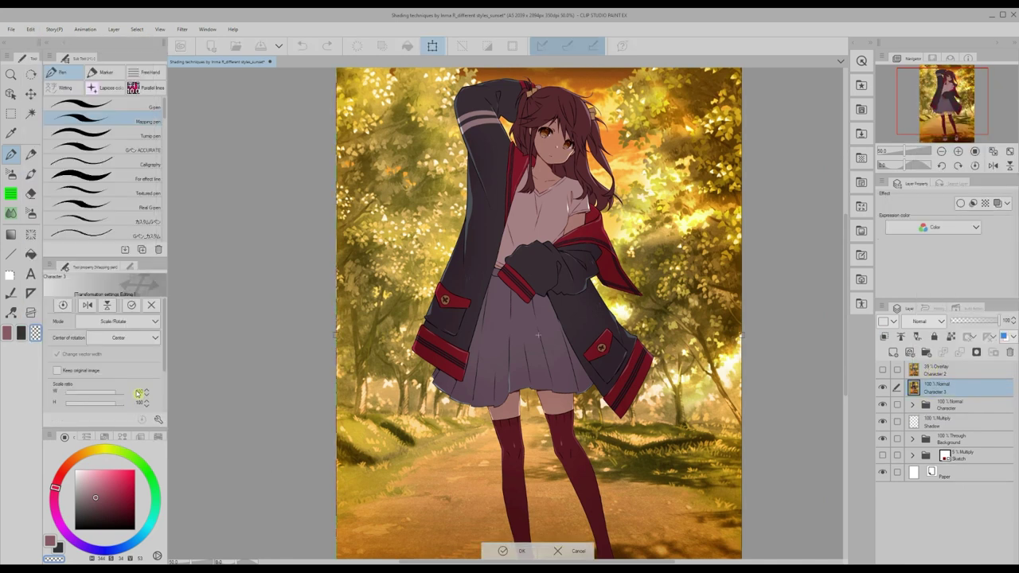
{"action": "key", "text": "Return"}
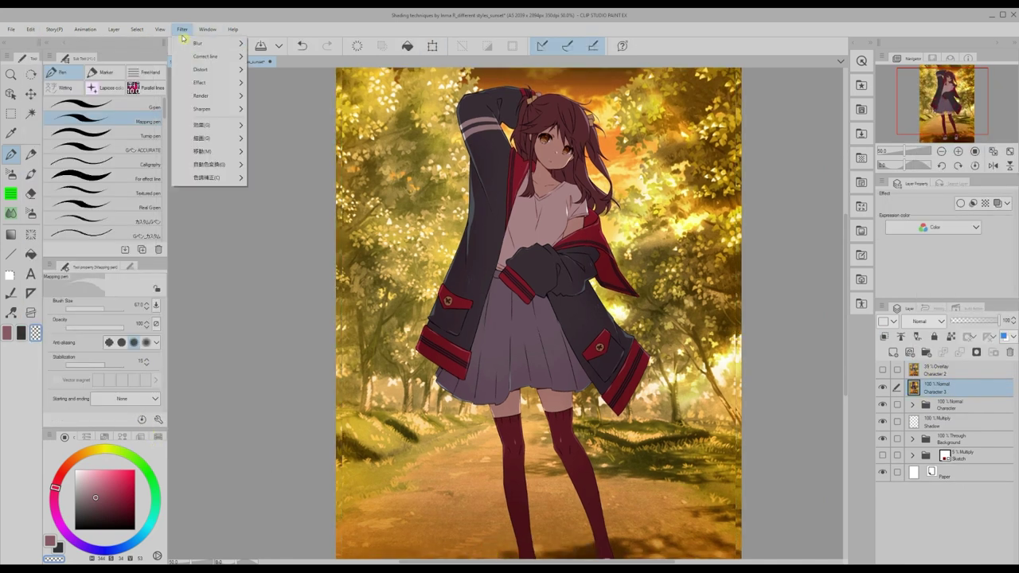
Apply a Gaussian blur to the scaled merged layer and set it to Overlay blending at 40% opacity
{"action": "mouse_move", "coordinate": [199, 44]}
{"action": "left_click", "coordinate": [273, 69]}
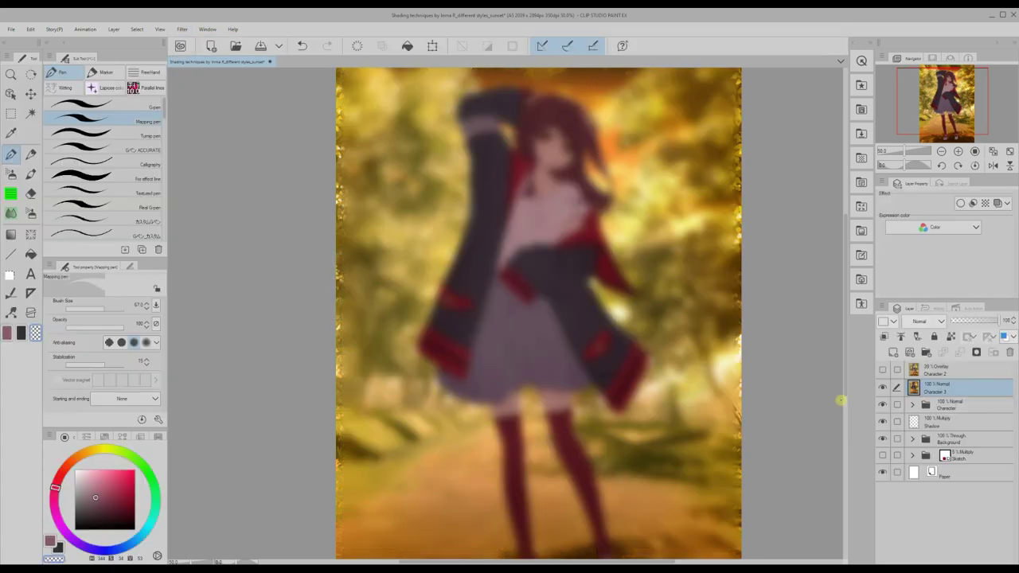
{"action": "left_click", "coordinate": [973, 321]}
{"action": "left_click", "coordinate": [910, 165]}
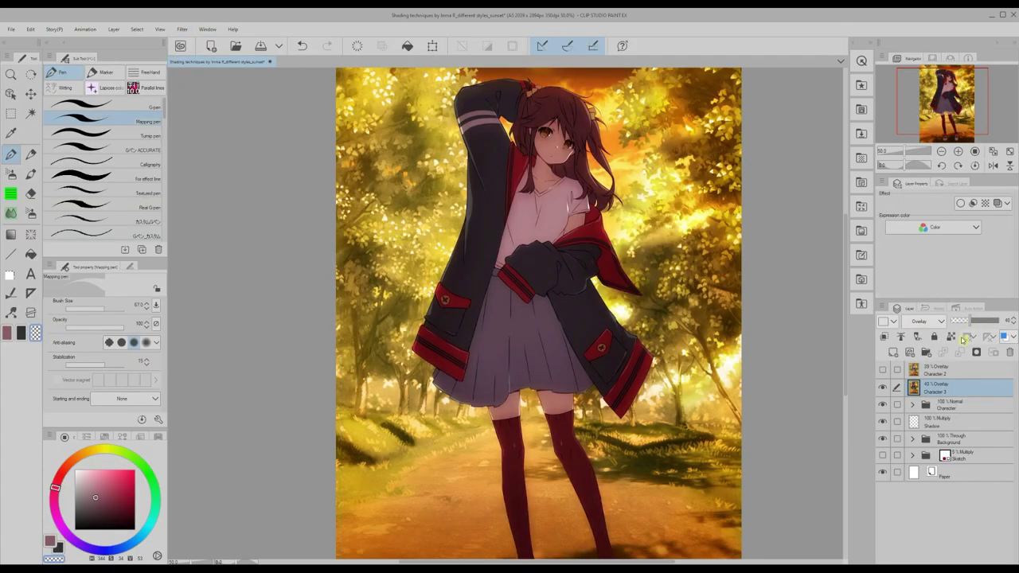
{"action": "key", "text": "ctrl+minus"}
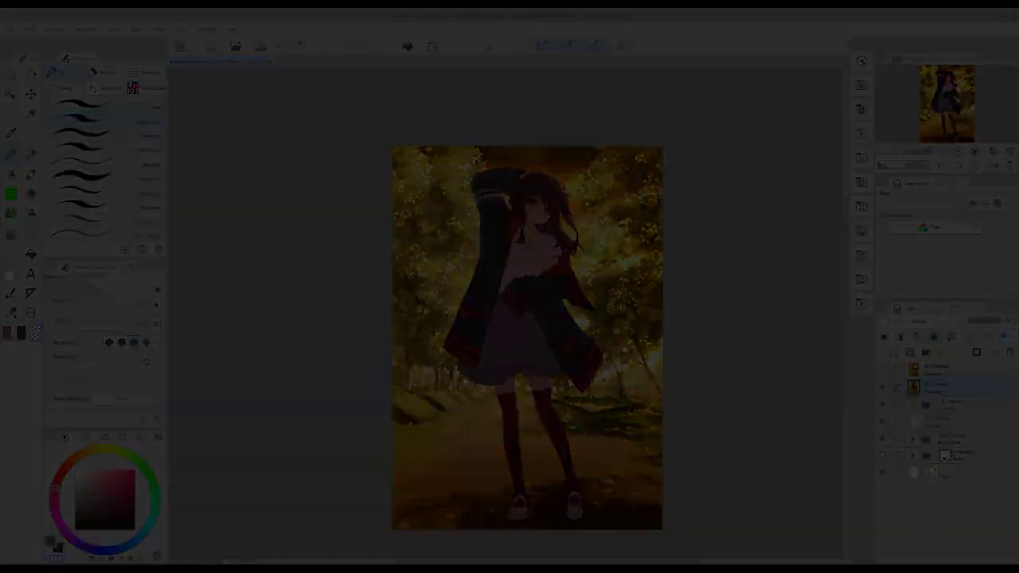